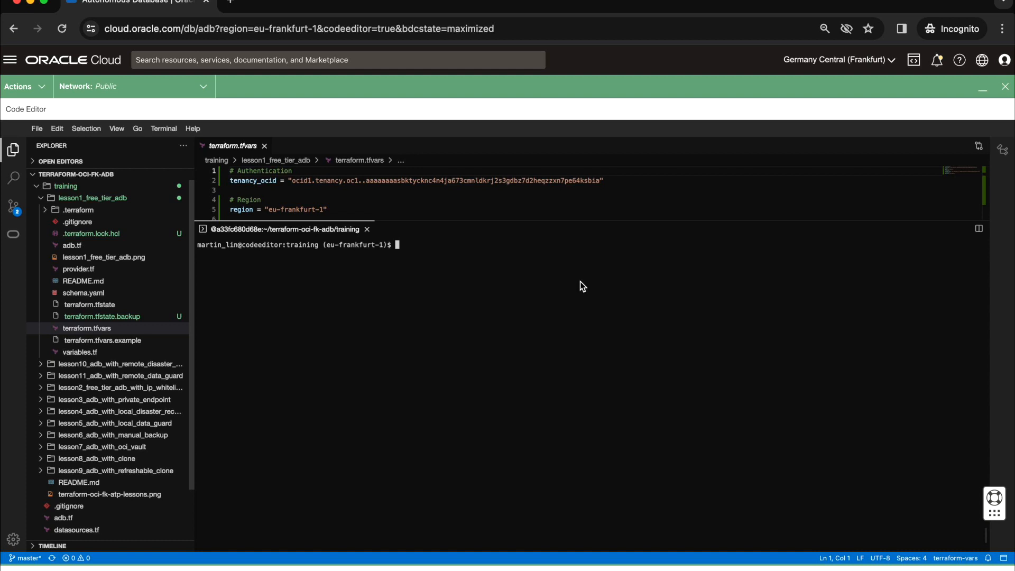
Step: Collapse the lesson1_free_tier_adb folder and expand the lesson2_free_tier_adb_with_ip_whitelisting folder
left_click(105, 200)
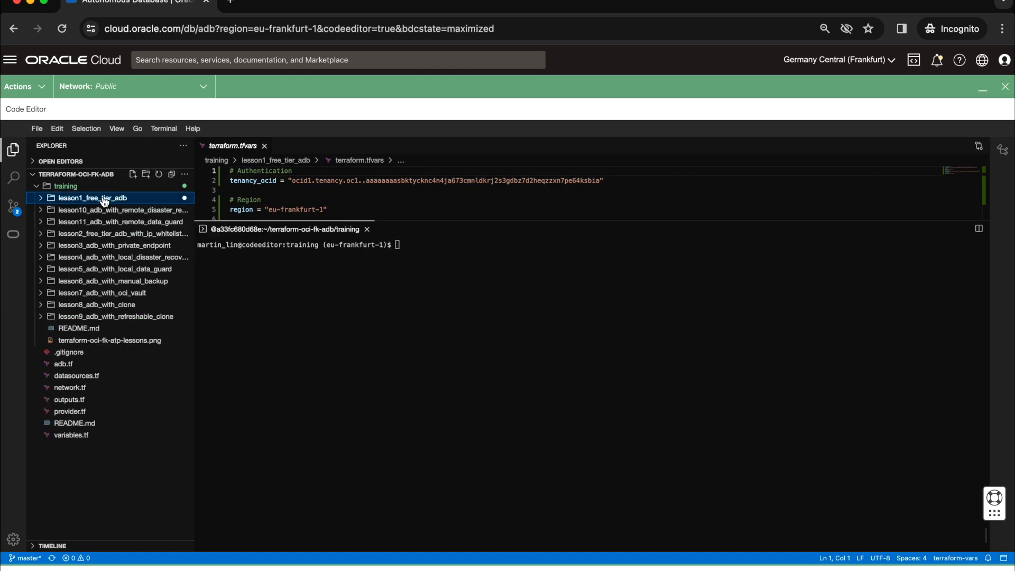
left_click(98, 234)
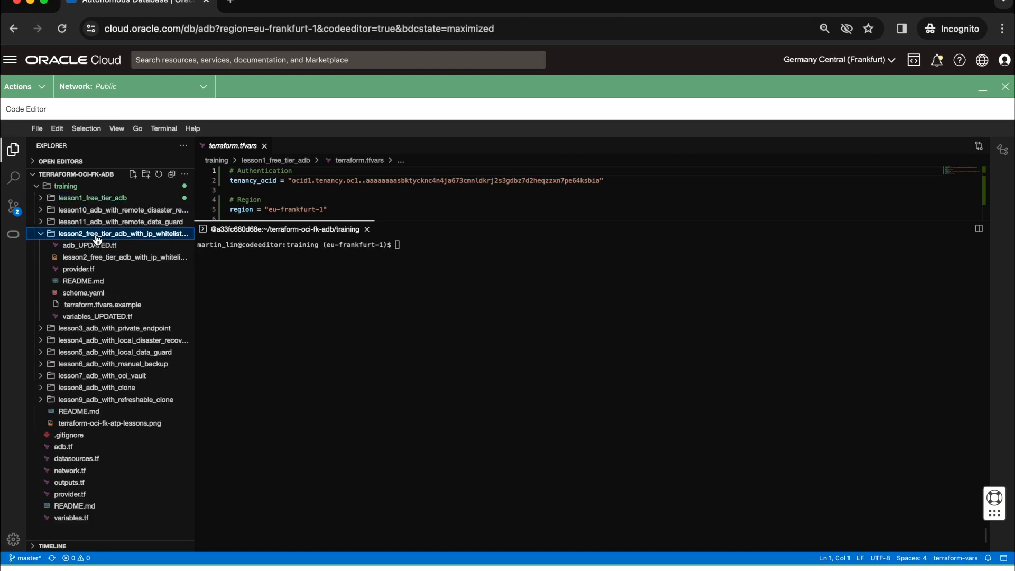
Step: Change the terminal's working directory from training to lesson1_free_tier_adb
left_click(435, 352)
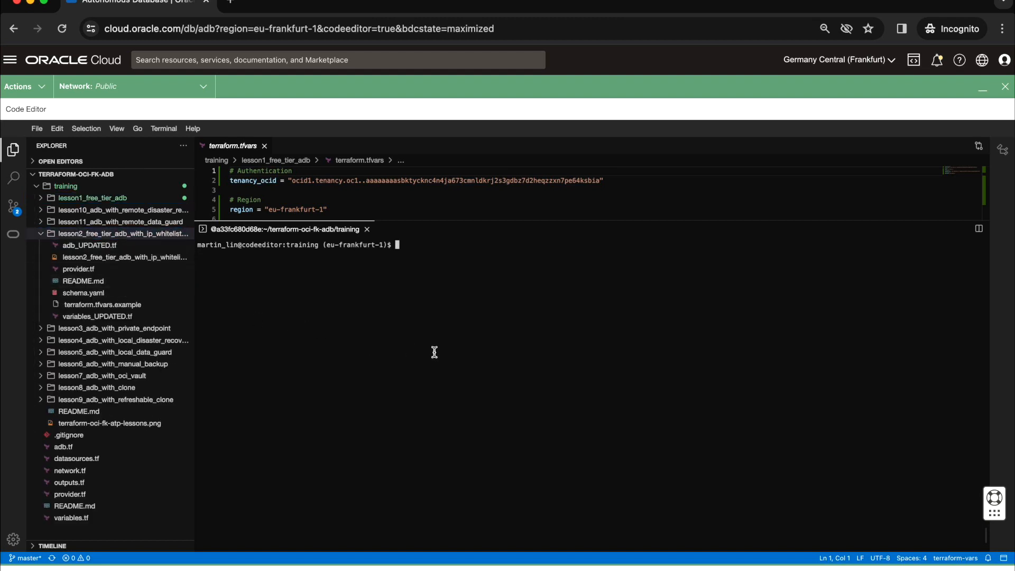
type("cd tra")
key("BackSpace")
key("BackSpace")
key("BackSpace")
type("lesson1")
key("Tab")
key("Tab")
type("_")
key("Tab")
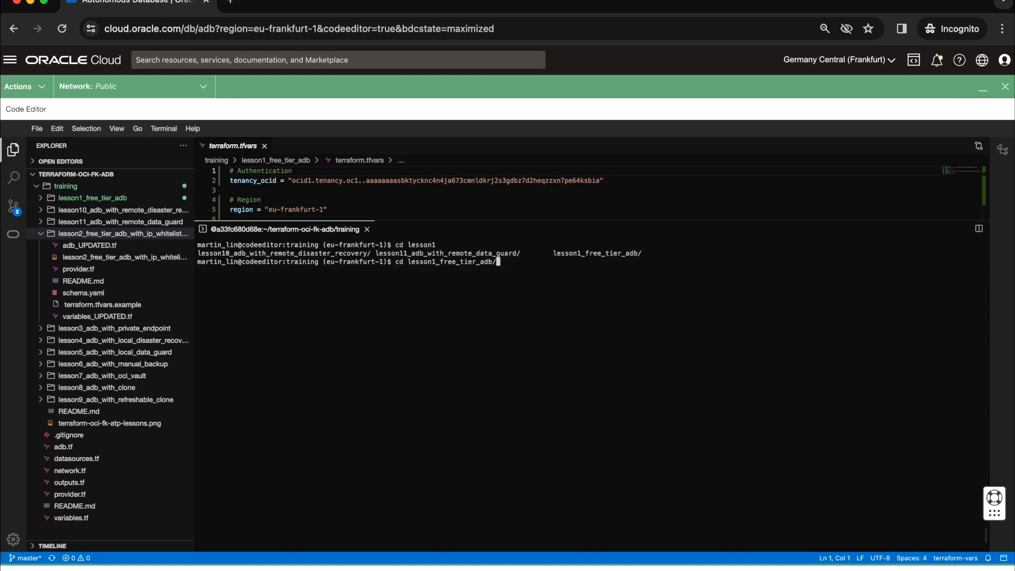
key("Return")
Step: Copy terraform.tfvars from the lesson1 directory into ../lesson2_free_tier_adb_with_ip_whitelisting/ with the cp command
type("cp t")
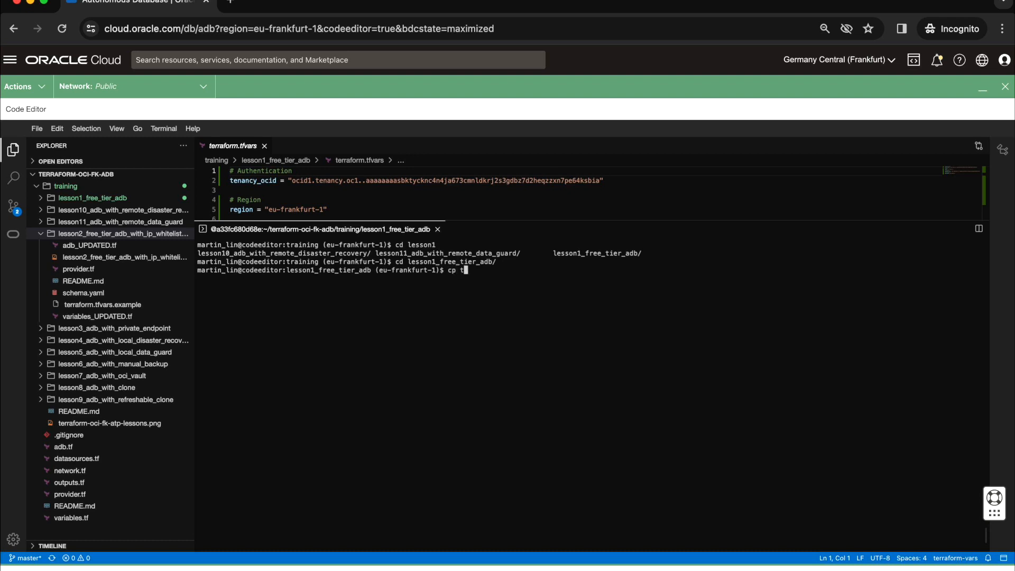
key("Tab")
type("vars ../lesson2")
key("Tab")
key("Return")
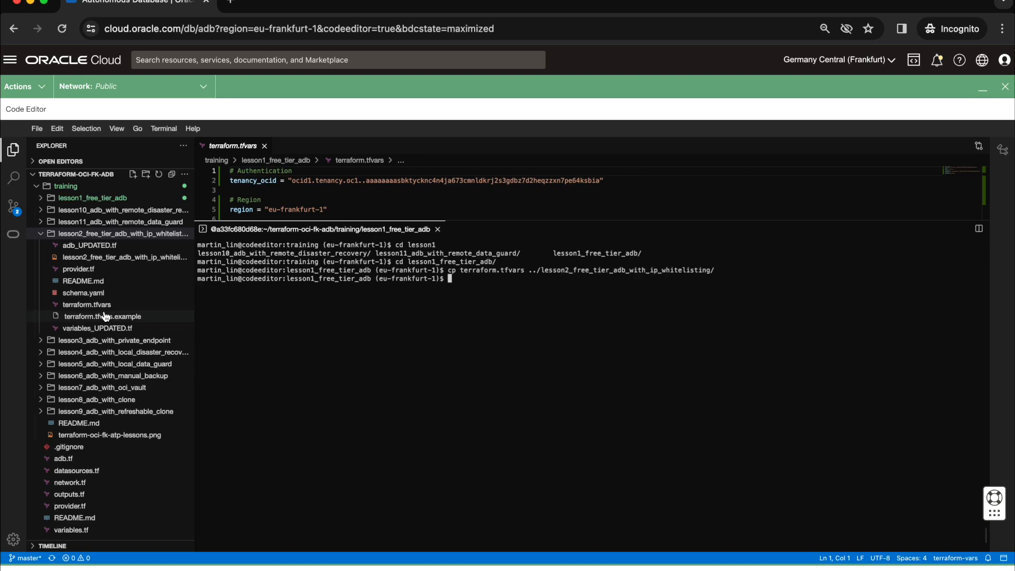
Step: Copy the my_public_ip comment and variable lines from lesson2's terraform.tfvars.example to below adb_password in its terraform.tfvars, and save the file
left_click(90, 305)
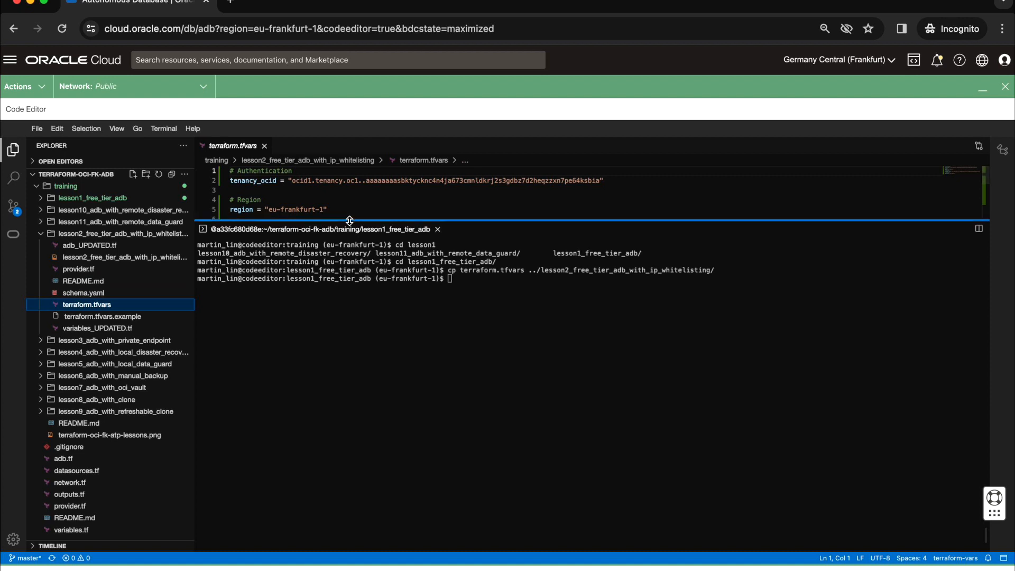
left_click_drag(349, 221, 372, 288)
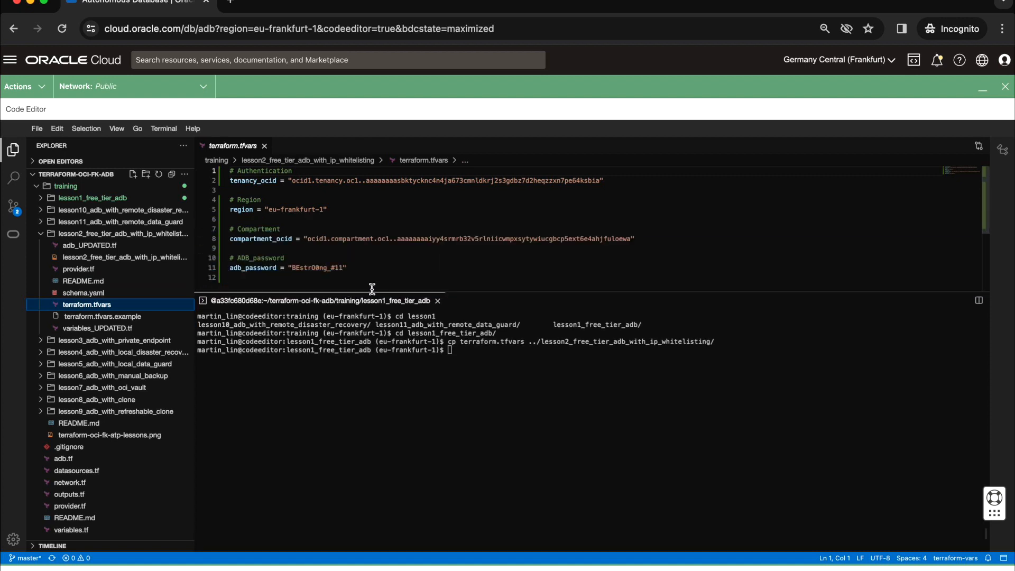
left_click(113, 318)
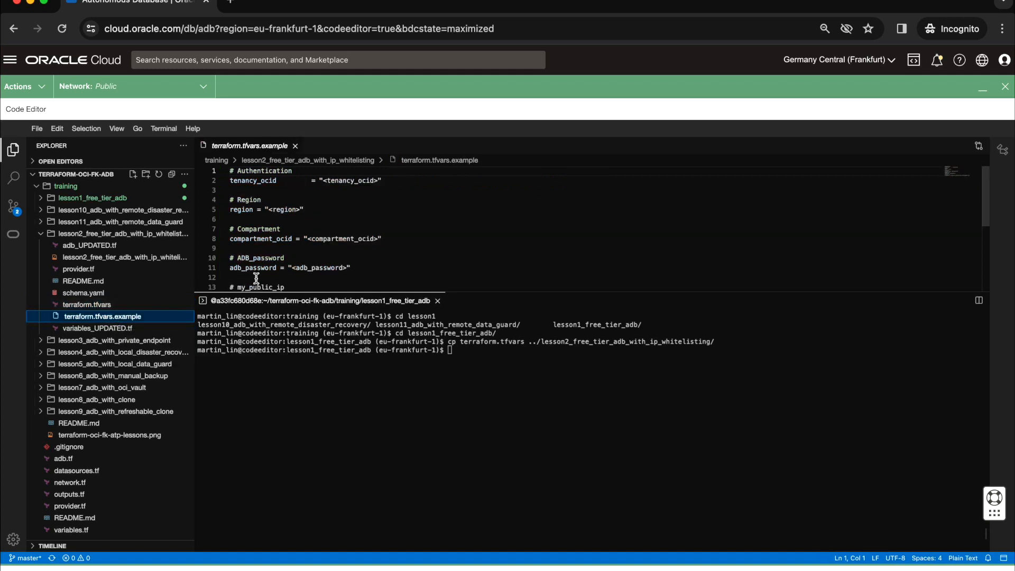
scroll(286, 273, "down", 2)
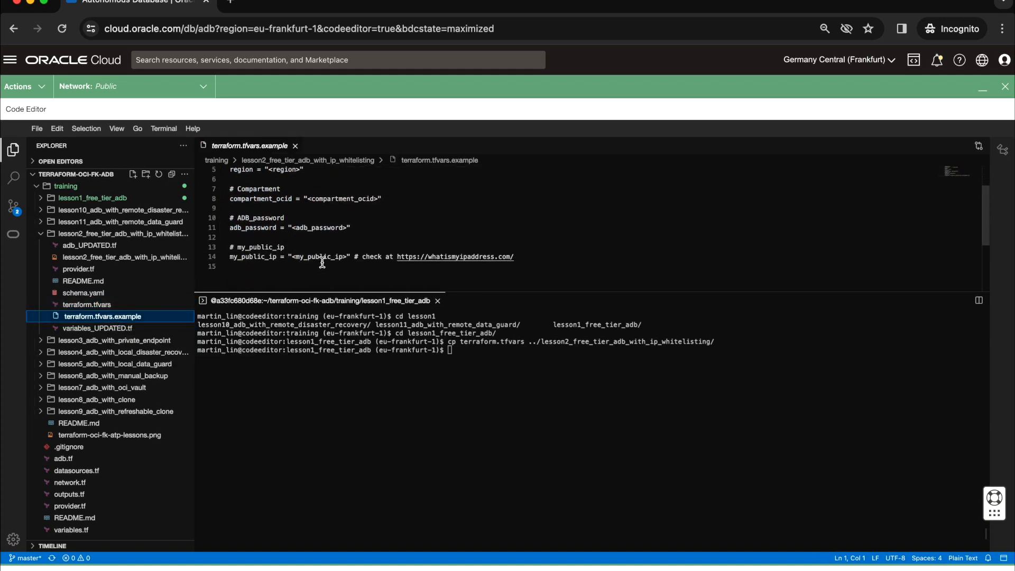
left_click_drag(518, 257, 229, 246)
key("super+c")
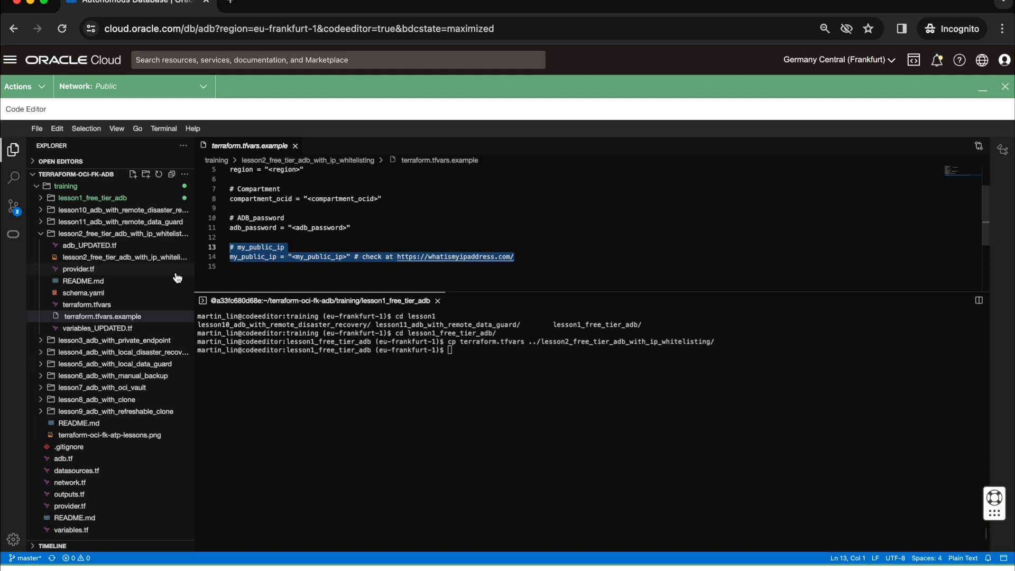
left_click(100, 307)
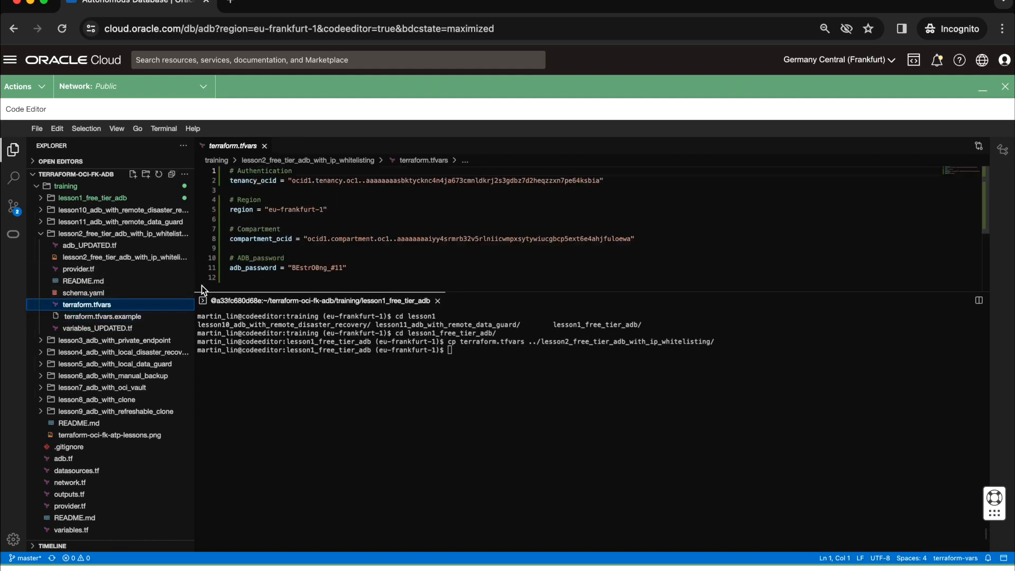
left_click(376, 267)
key("Return")
key("Return")
key("super+v")
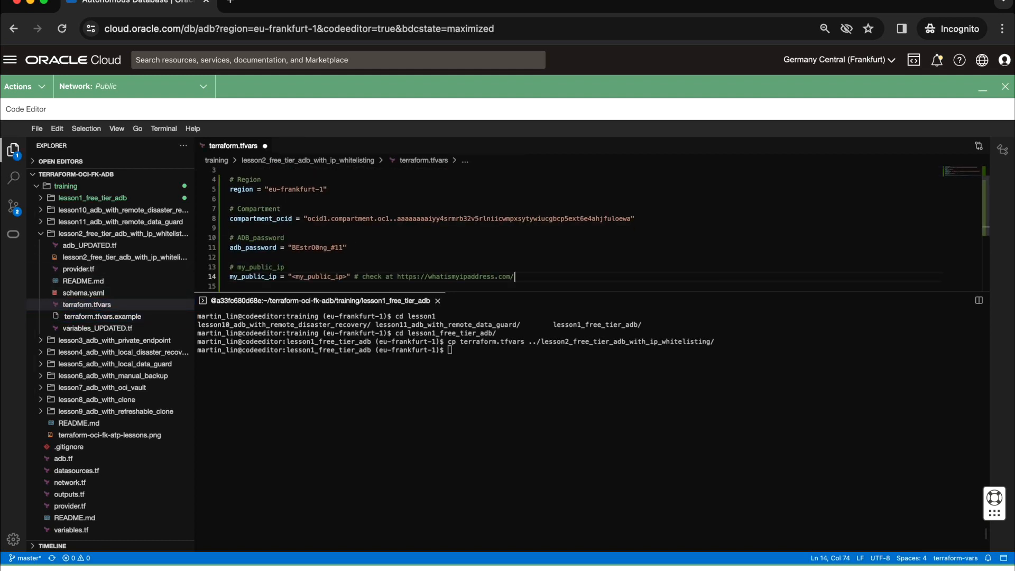
key("super+s")
left_click_drag(514, 277, 397, 279)
key("super+c")
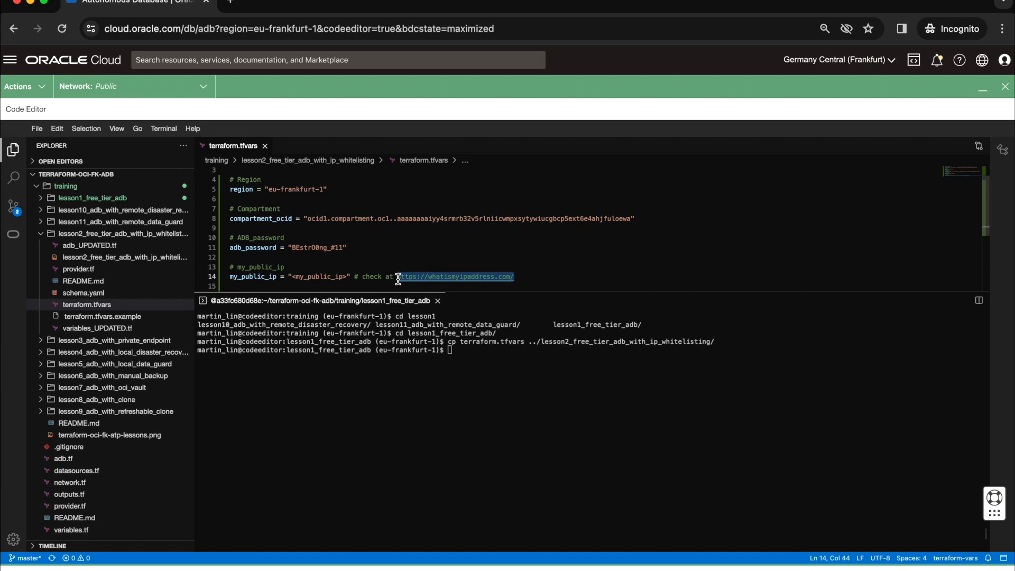
left_click(232, 7)
key("super+v")
key("Return")
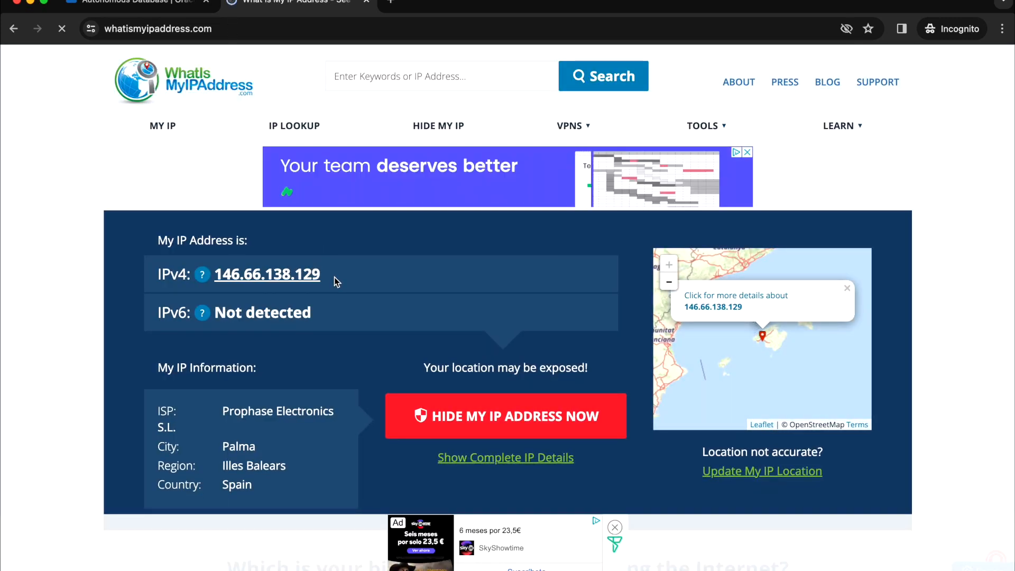
Step: Copy the detected IPv4 address from the page, replace the <my_public_ip> placeholder in terraform.tfvars with it, and save the file
left_click_drag(334, 277, 217, 275)
key("super+c")
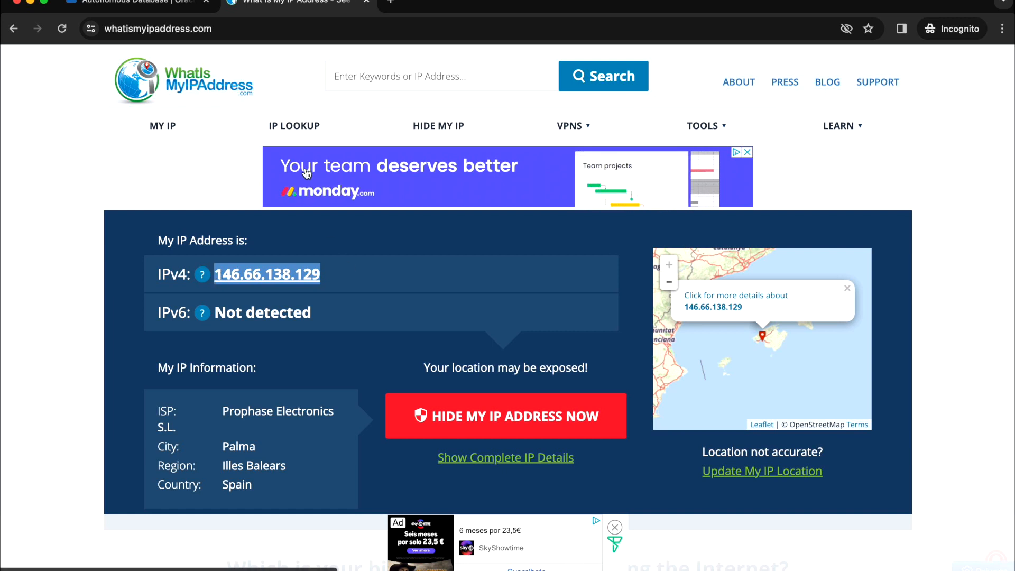
left_click(149, 5)
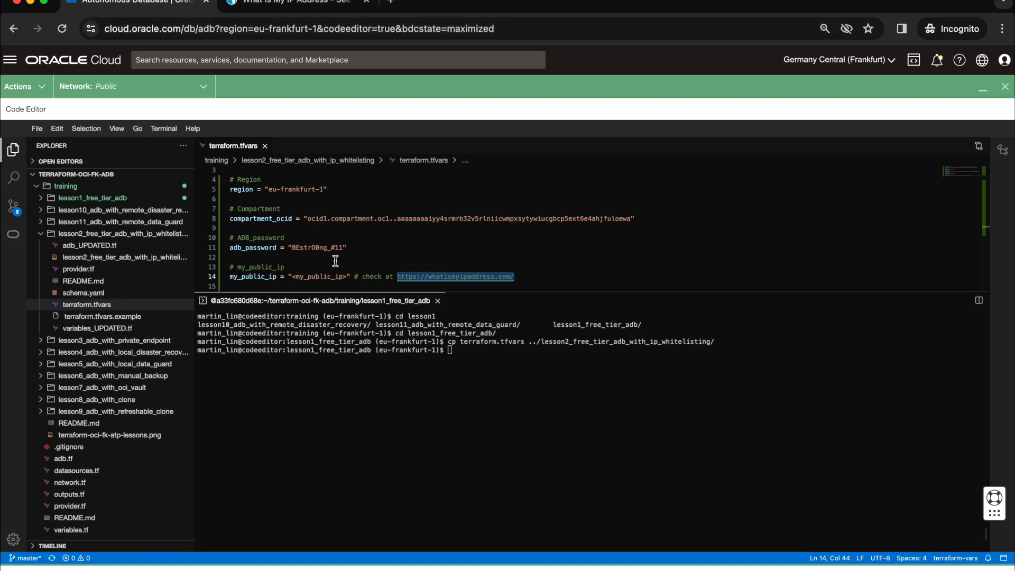
mouse_move(289, 276)
left_mouse_down()
mouse_move(316, 276)
mouse_move(294, 277)
left_mouse_up()
left_click(316, 277)
key("super+v")
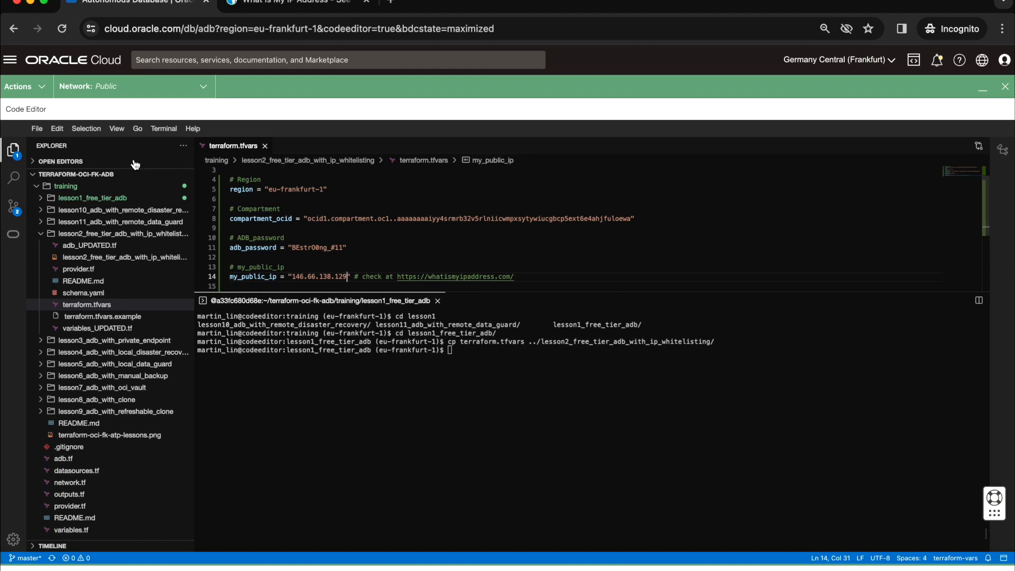
left_click(37, 128)
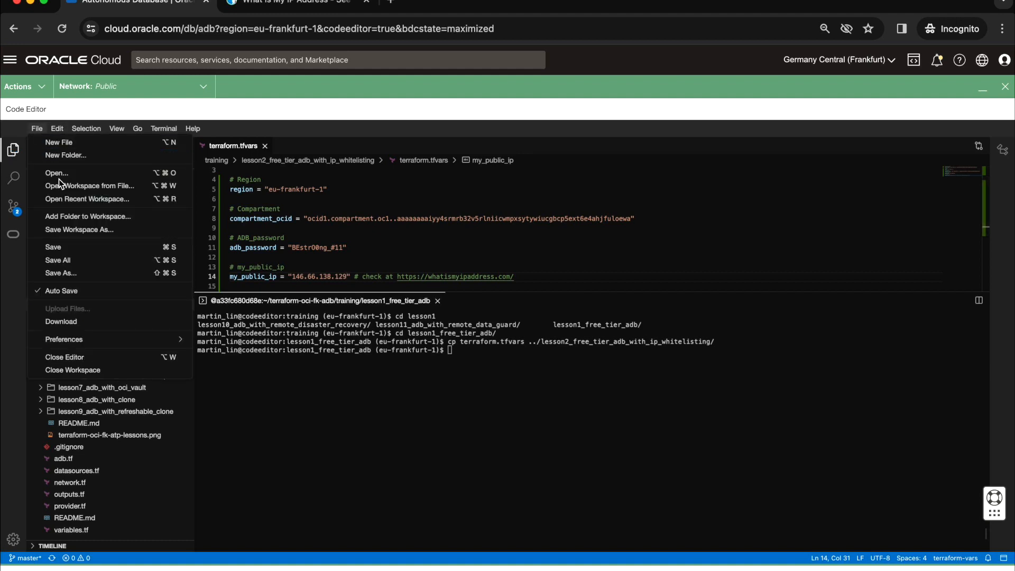
left_click(77, 250)
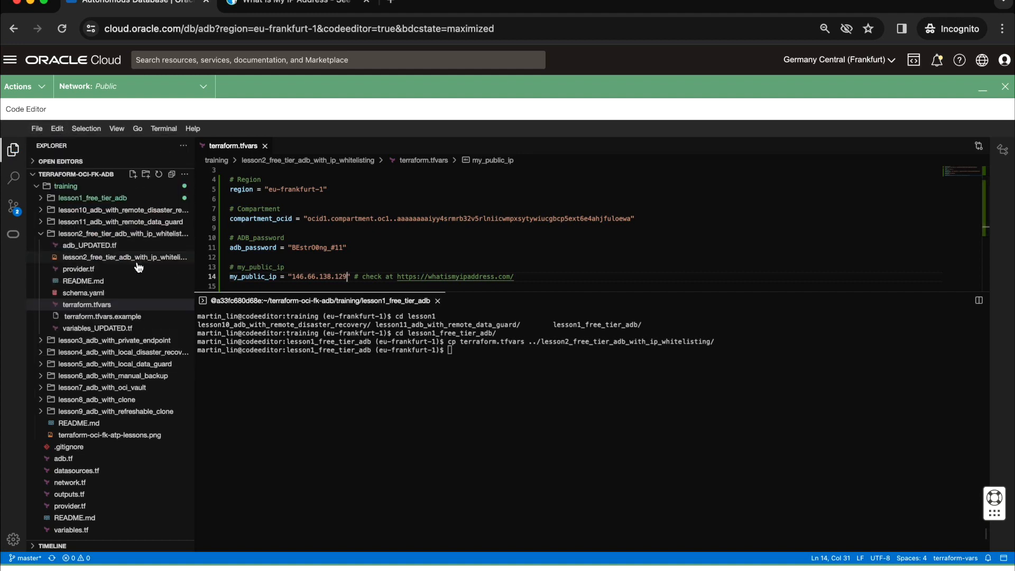
Step: Open lesson2's adb_UPDATED.tf with a larger editor area and examine its whitelisted_ips and adb_free_tier lines
left_click(93, 246)
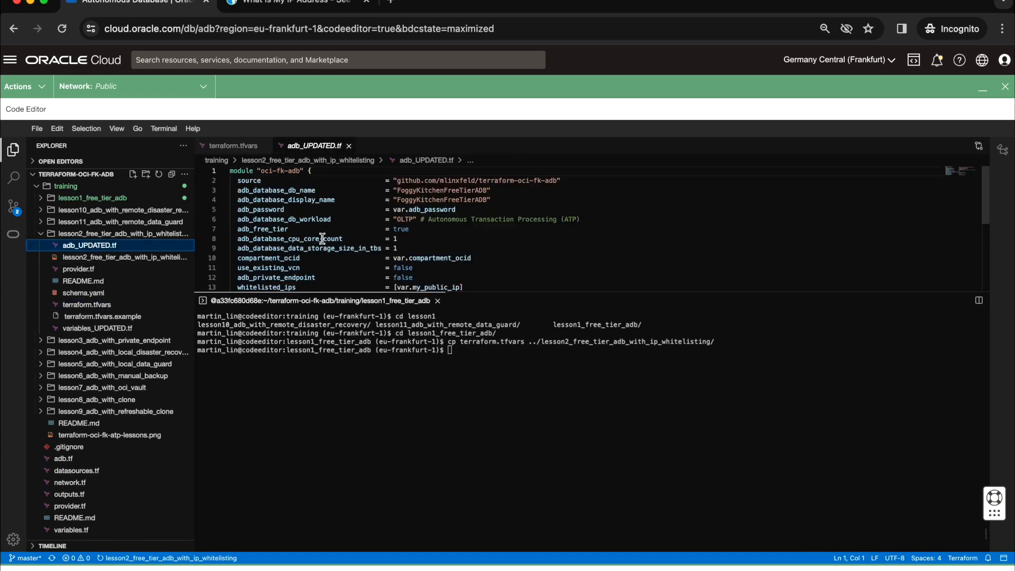
left_click_drag(339, 292, 341, 381)
left_click_drag(475, 287, 226, 288)
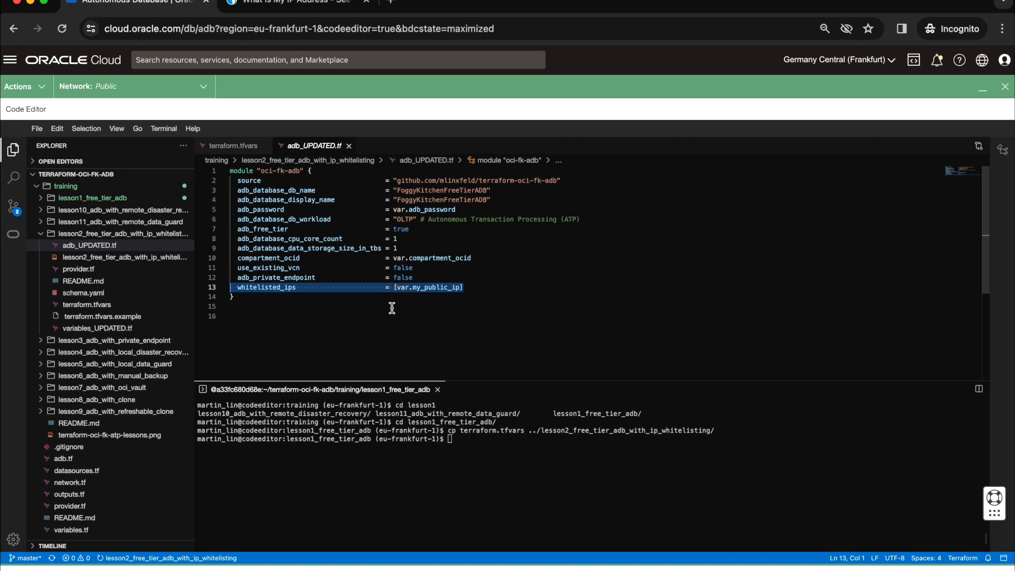
left_click_drag(417, 229, 234, 229)
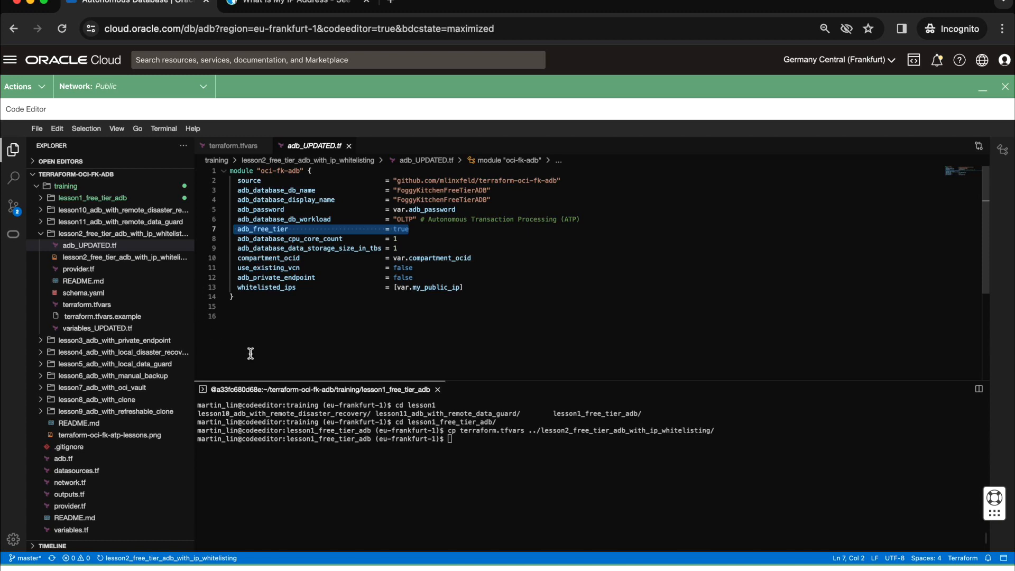
Step: Enlarge the terminal and change its working directory to lesson2_free_tier_adb_with_ip_whitelisting through the parent folder
left_click_drag(430, 374, 430, 273)
type("cd ..")
key("Return")
type("cd lesson2")
key("Tab")
key("Return")
Step: Initialize Terraform in the lesson2 directory with terraform init
type("te")
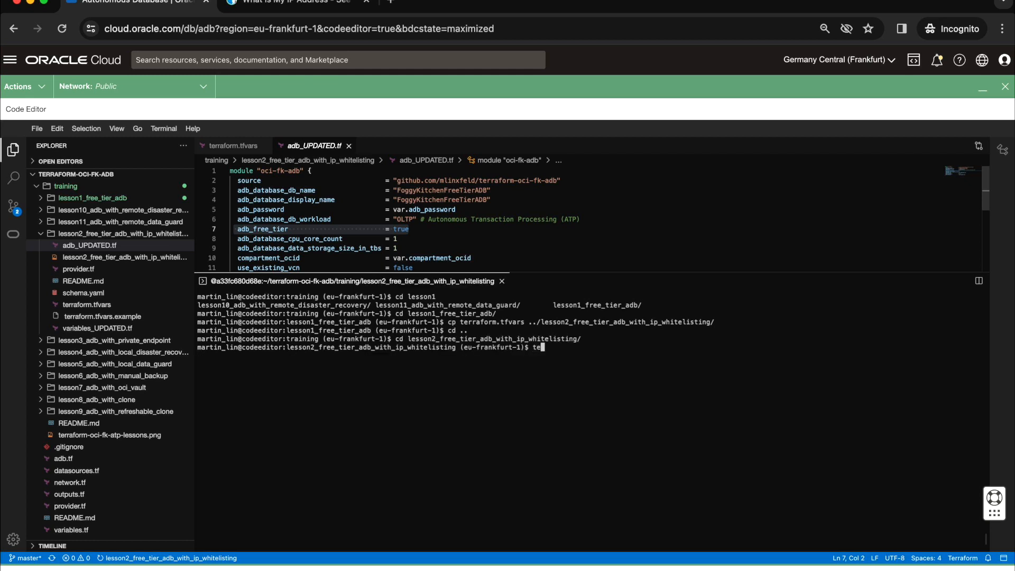
type("rraform init")
key("Return")
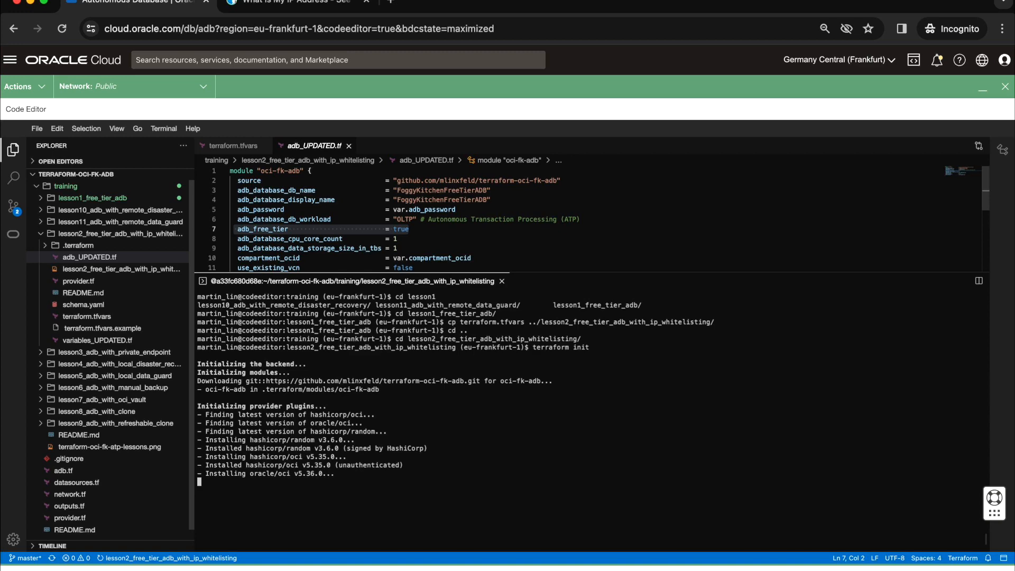
Step: Run terraform apply in the lesson2 directory to generate the execution plan
type("te")
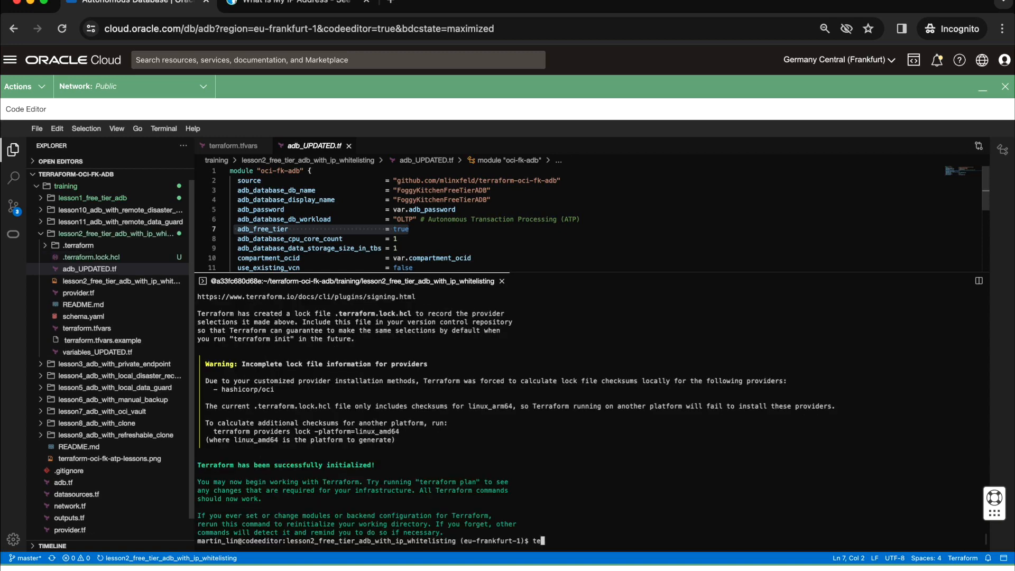
type("rraform apply")
key("Return")
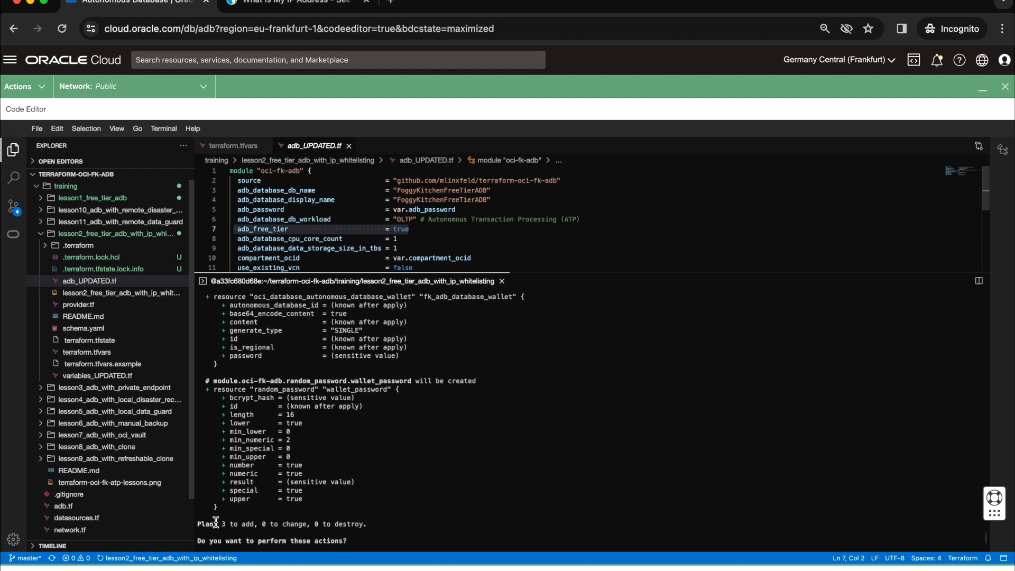
Step: Review the Terraform execution plan, checking the autonomous database's is_free_tier and whitelisted_ips settings
scroll(416, 457, "up", 6)
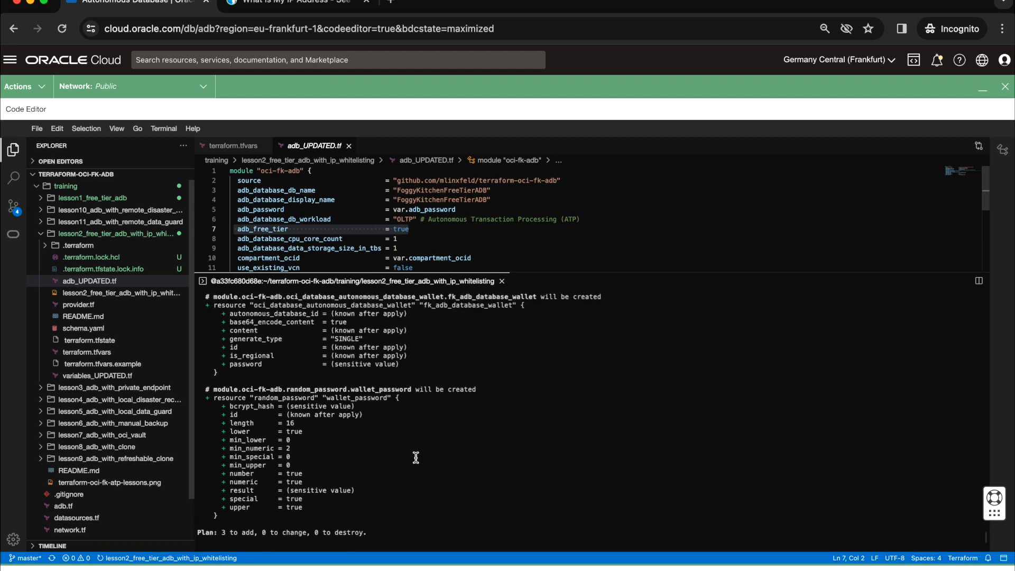
scroll(415, 458, "up", 15)
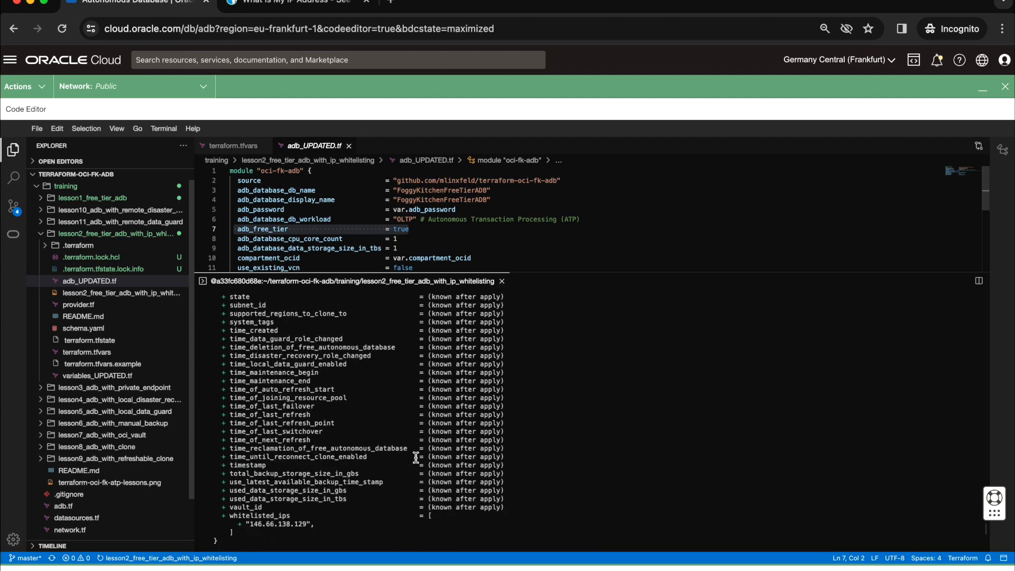
scroll(416, 457, "up", 15)
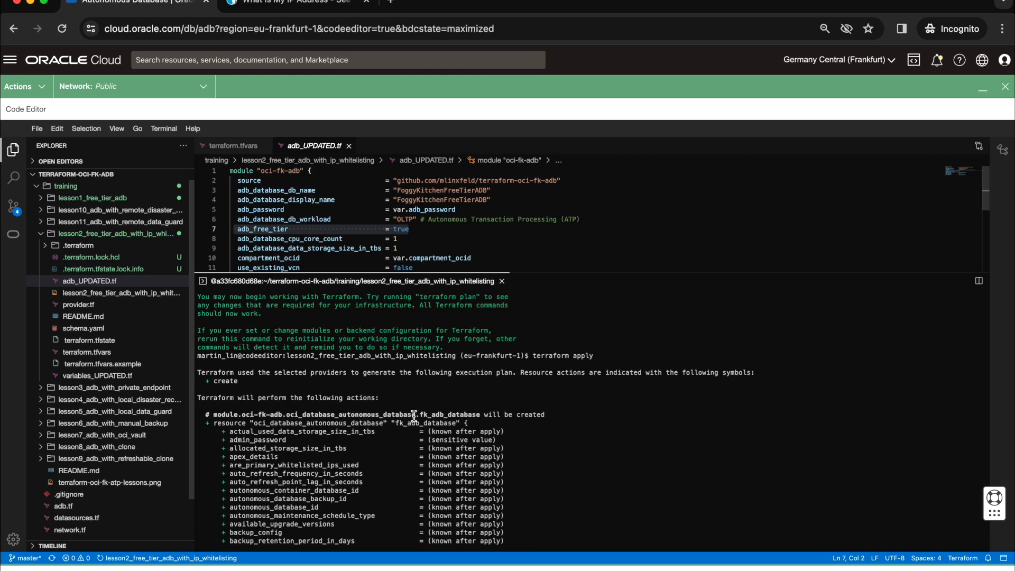
scroll(413, 439, "down", 5)
scroll(414, 438, "down", 9)
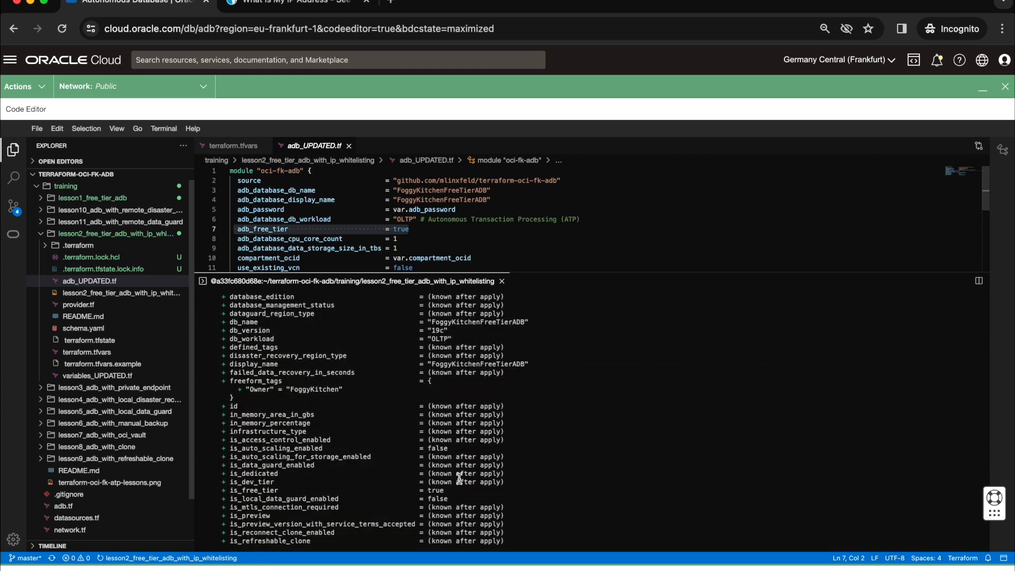
left_click_drag(456, 490, 228, 490)
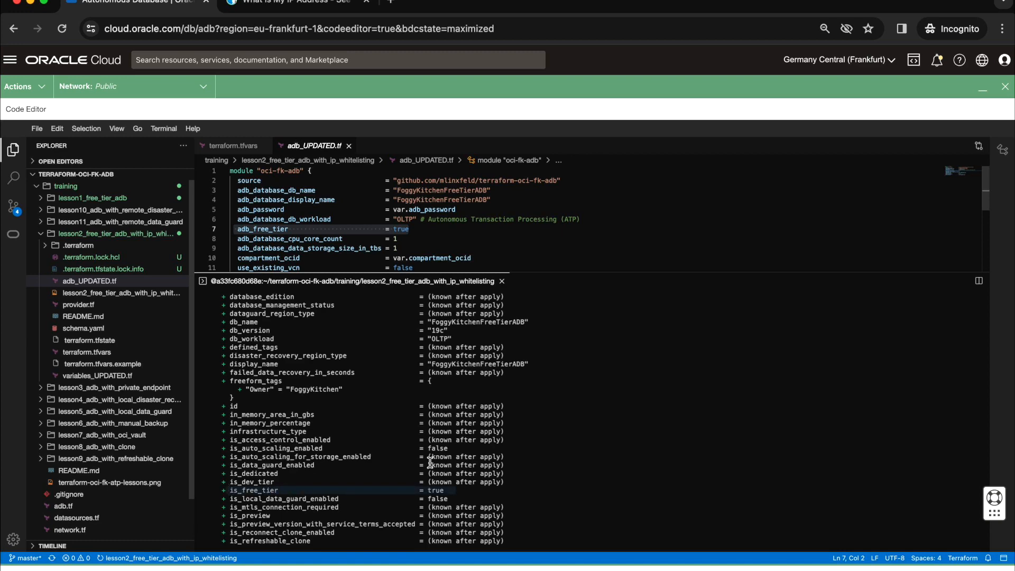
scroll(454, 462, "down", 15)
scroll(453, 462, "down", 15)
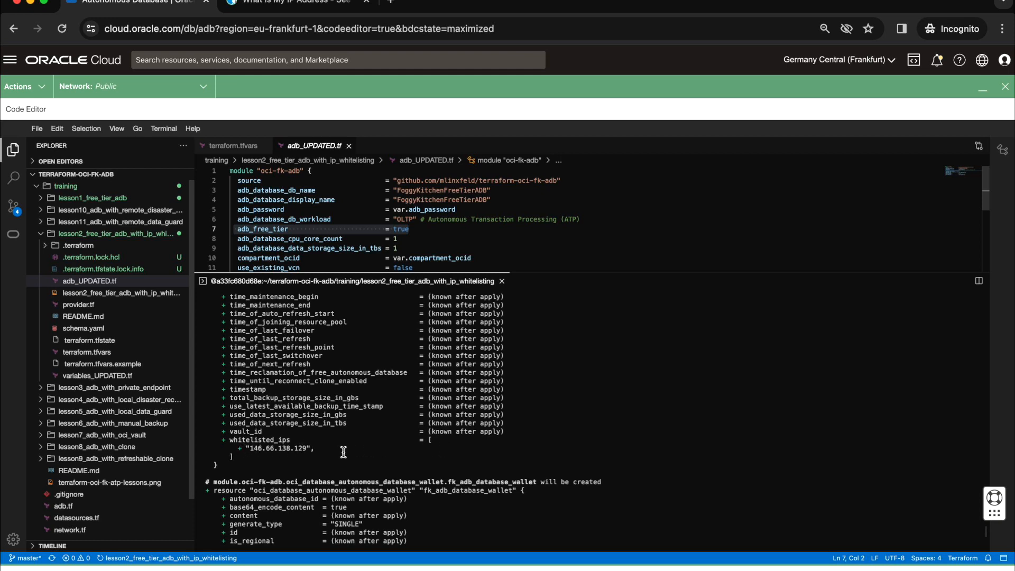
scroll(343, 452, "down", 9)
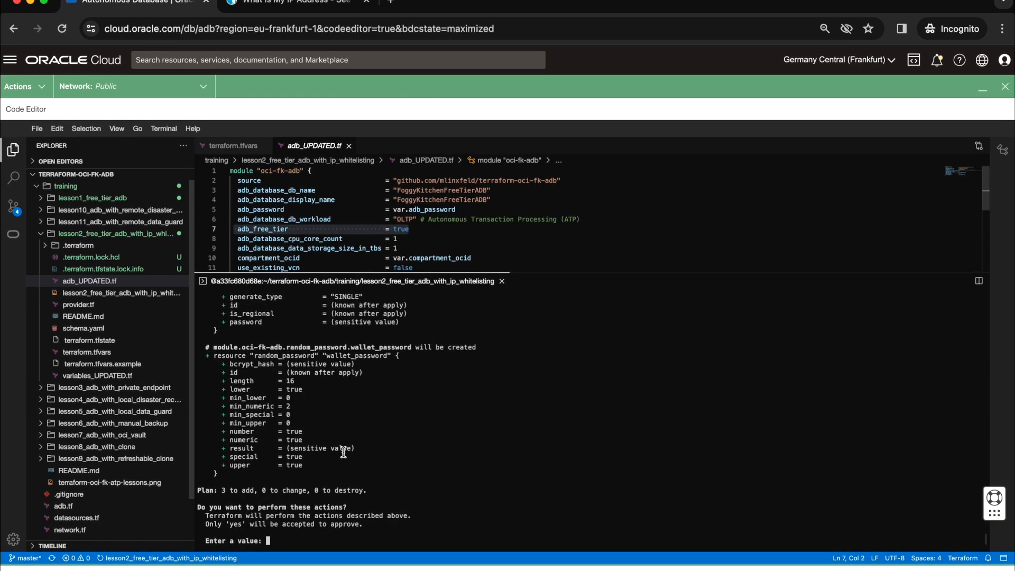
Step: Approve the Terraform plan with yes to create the planned resources
type("yes")
key("Return")
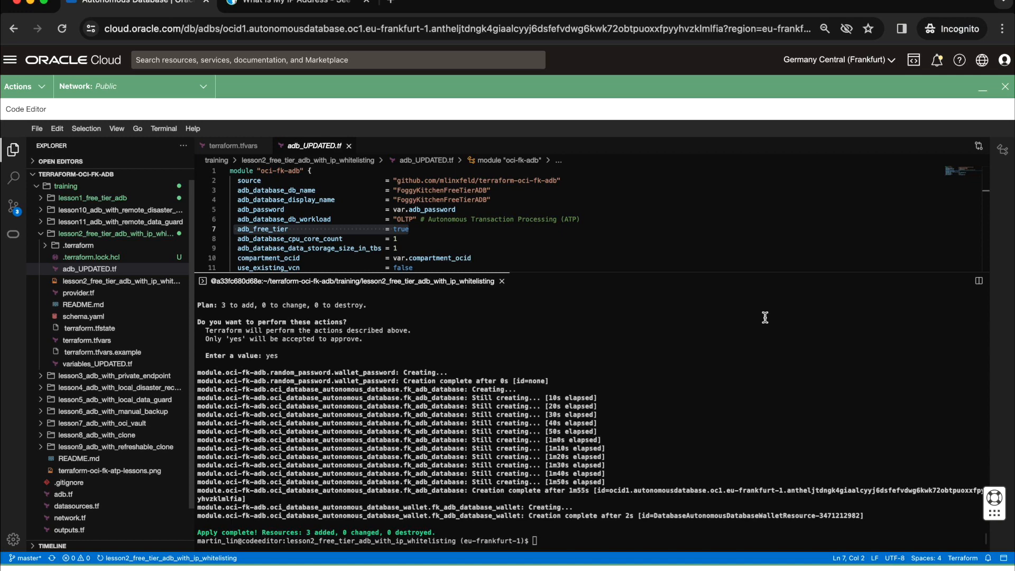
Step: Minimize the Code Editor and check the network access type in the FoggyKitchenFreeTierADB details
left_click(976, 93)
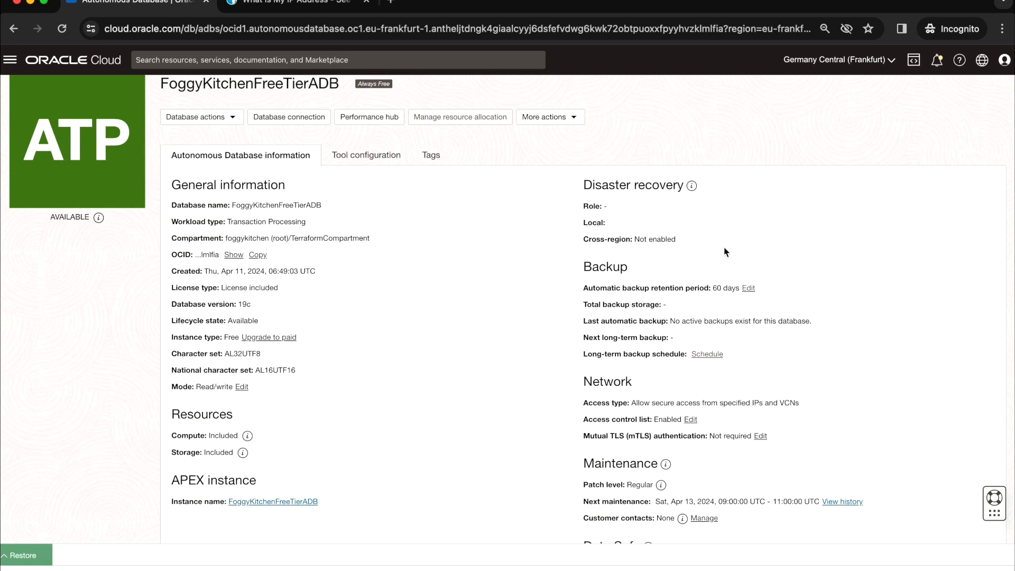
scroll(724, 251, "up", 2)
scroll(724, 252, "down", 1)
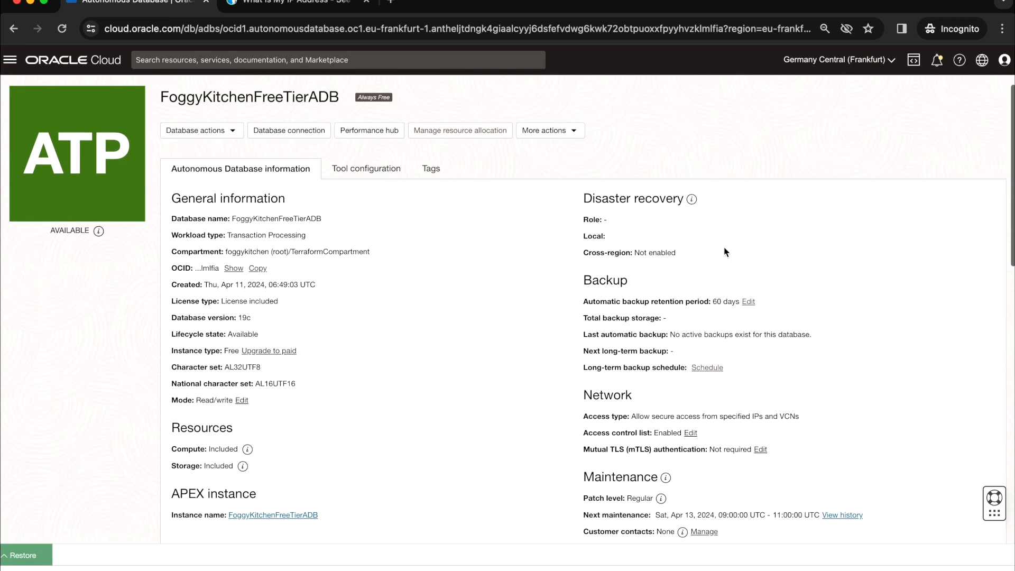
scroll(724, 252, "up", 2)
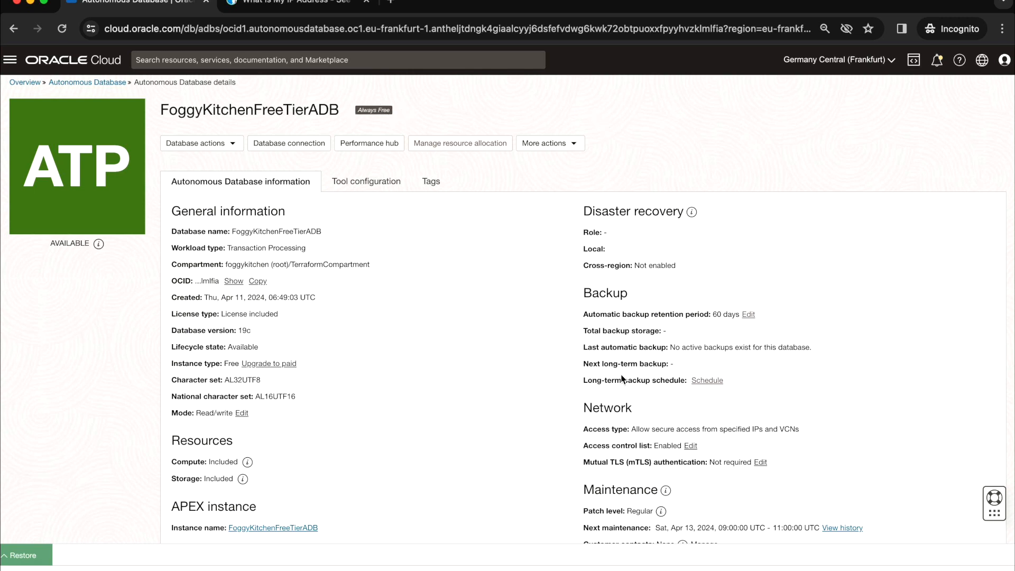
left_click_drag(583, 432, 743, 431)
left_click(742, 430)
left_click_drag(805, 433, 583, 430)
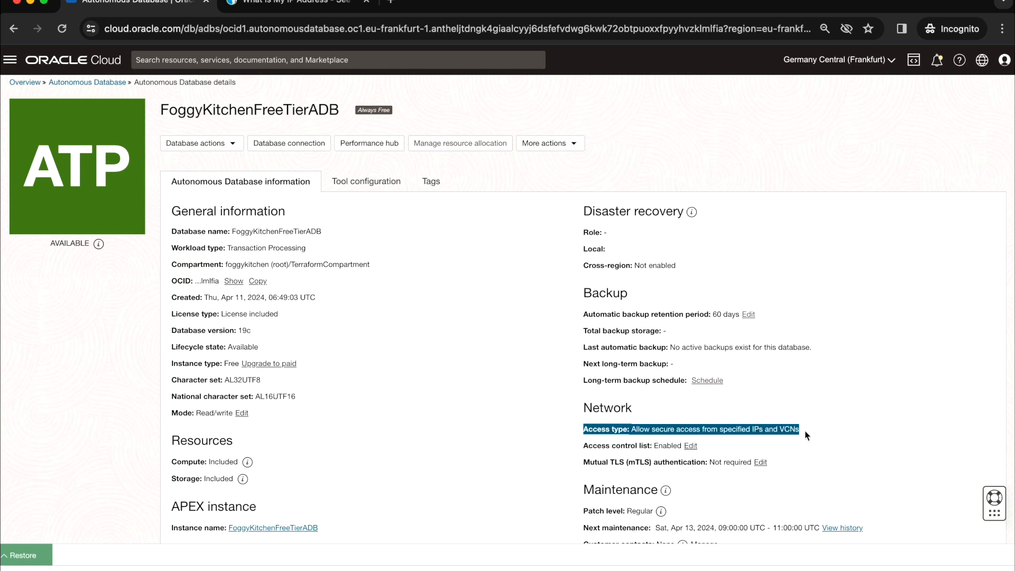
Step: Open the database's access control list to check the allowed IP address and close it without saving
left_click(725, 454)
left_click(692, 447)
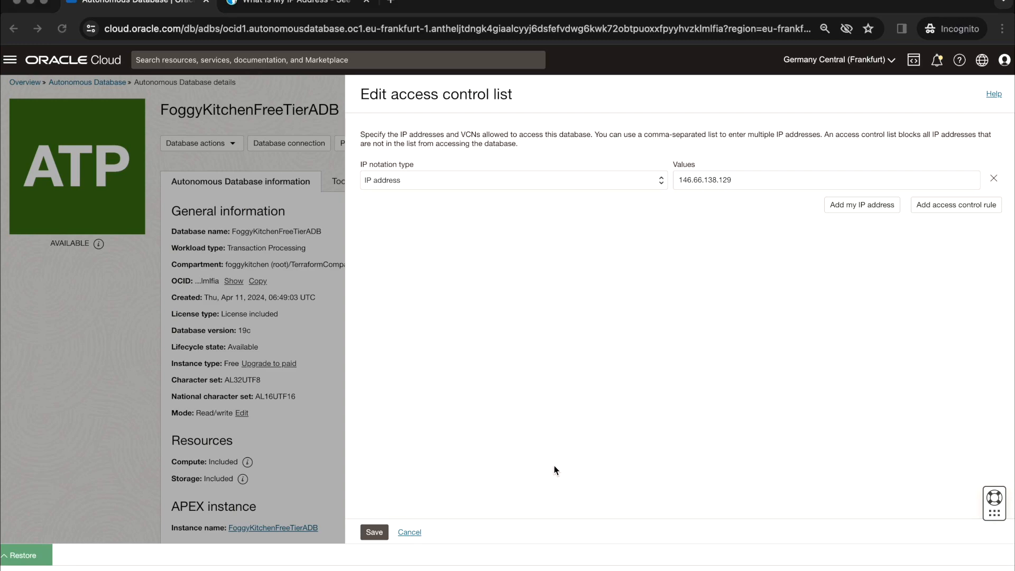
left_click(410, 532)
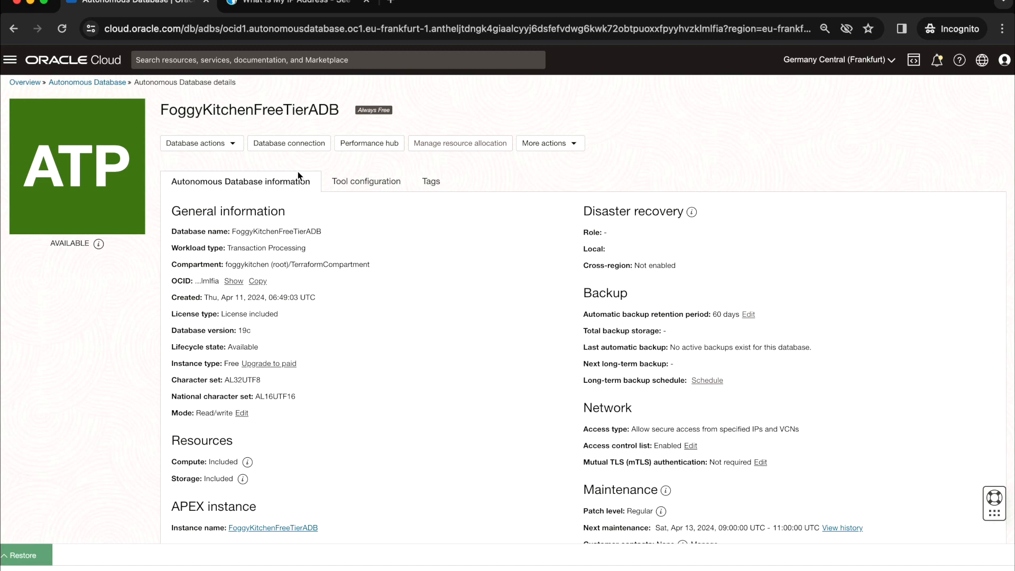
Step: Download the database's instance wallet, entering and confirming a wallet password, and save the zip file to the Desktop
left_click(306, 145)
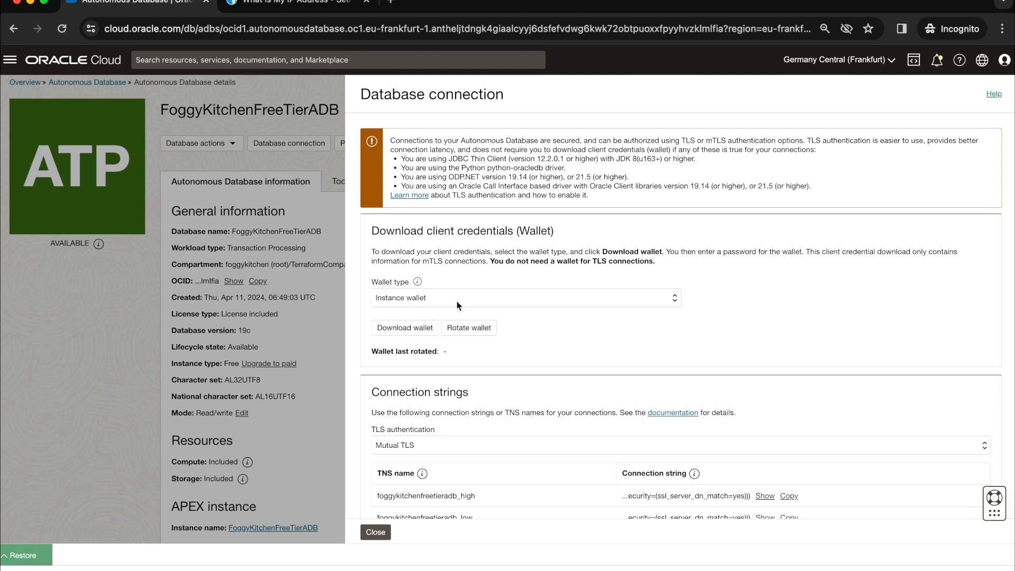
left_click(419, 330)
left_click(412, 313)
type("••••••")
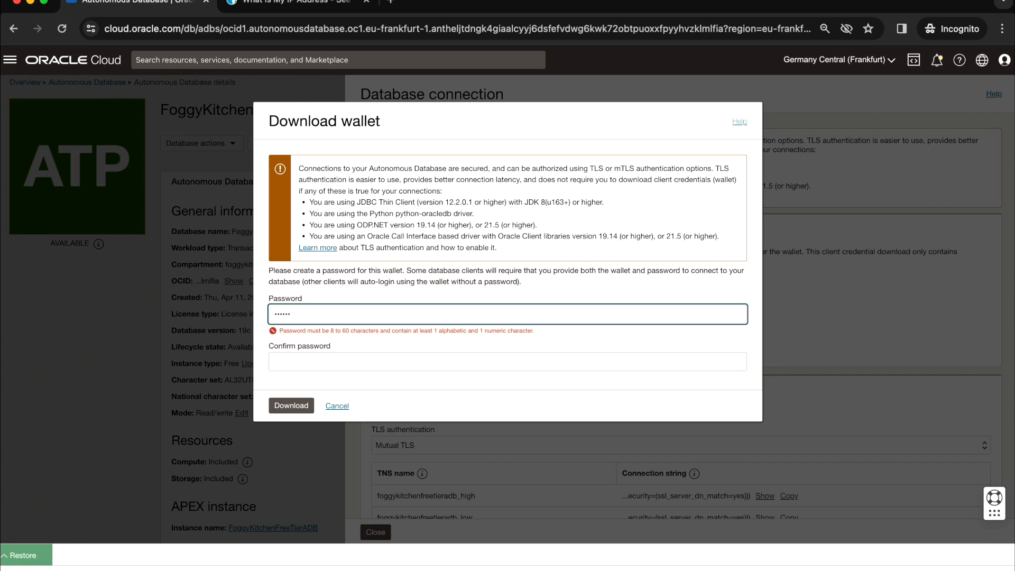
type("••••••")
key("Tab")
type("••••••")
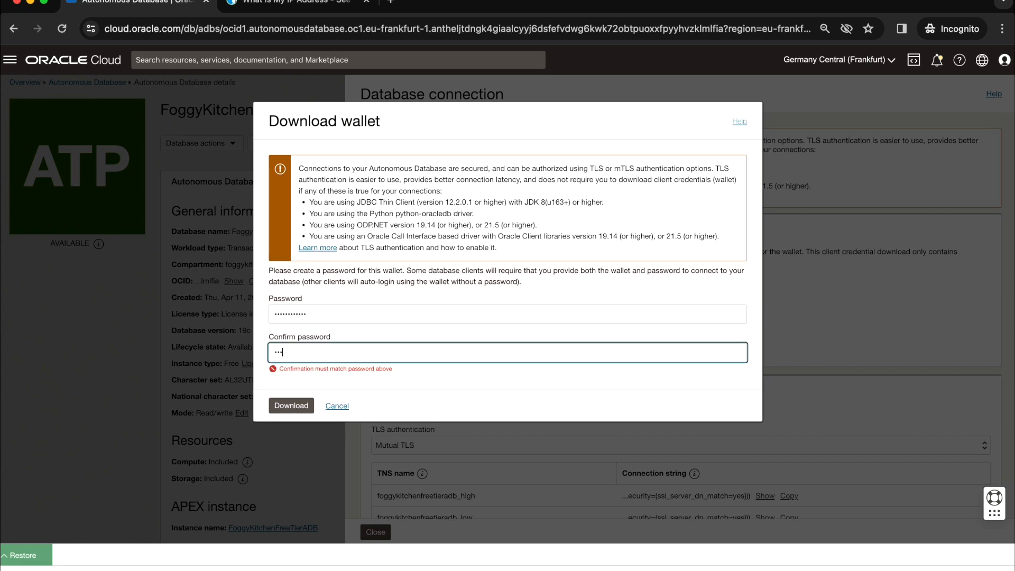
type("••••••")
left_click(291, 396)
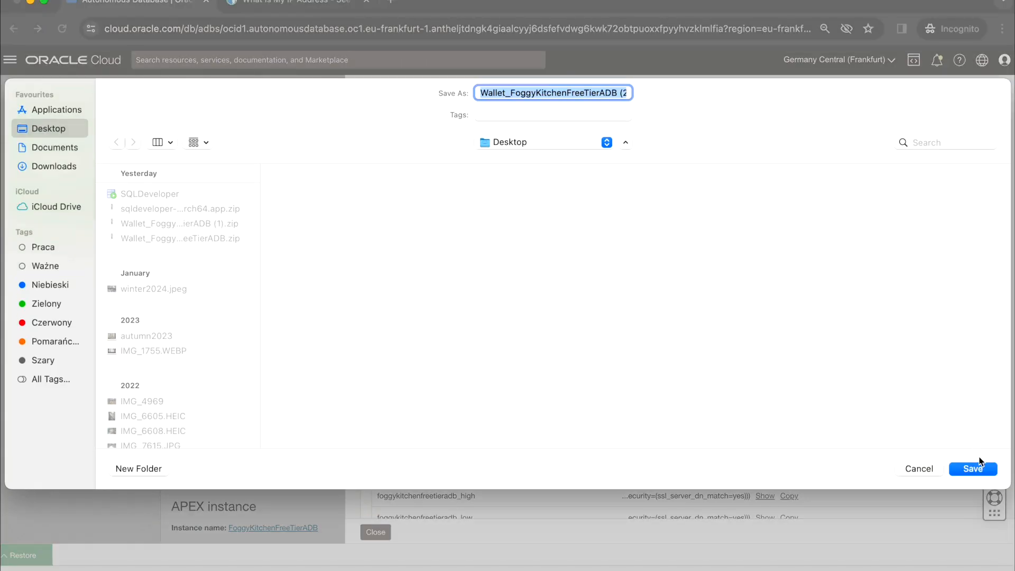
left_click(978, 471)
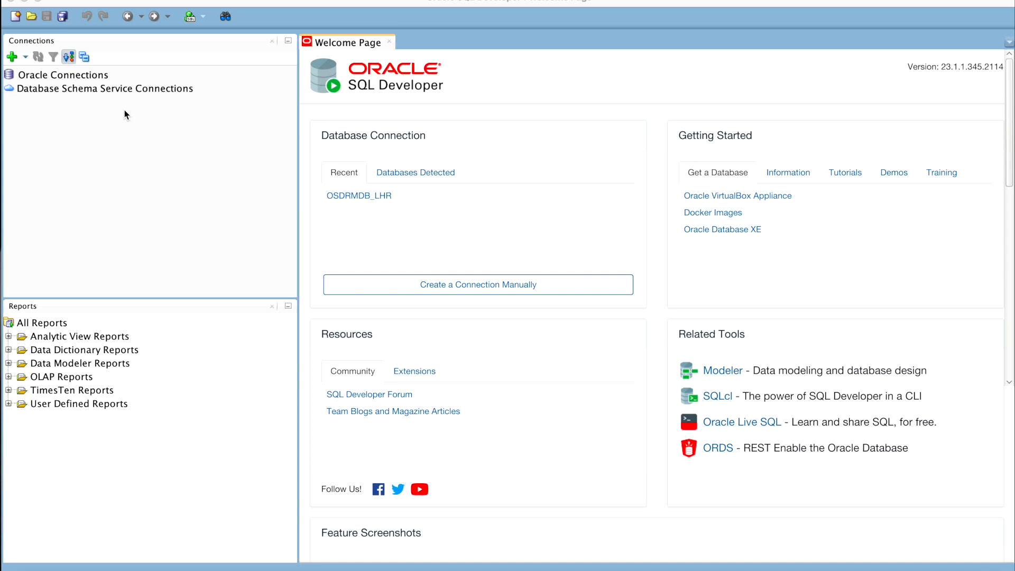
Step: In SQL Developer, start a new Cloud Wallet database connection using Wallet_FoggyKitchenFreeTierADB (2).zip as its configuration file
left_click(11, 59)
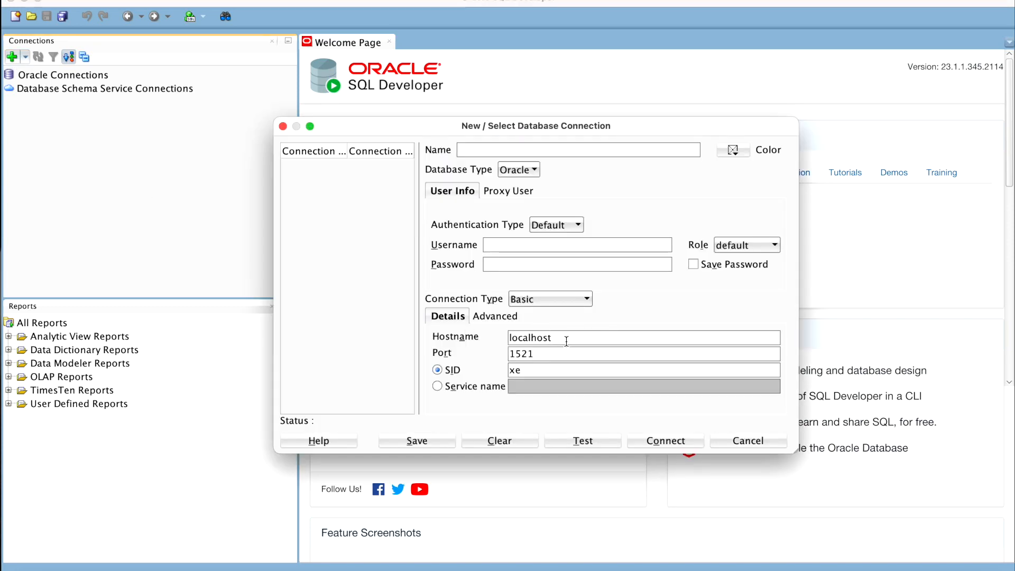
left_click(573, 301)
left_click(570, 326)
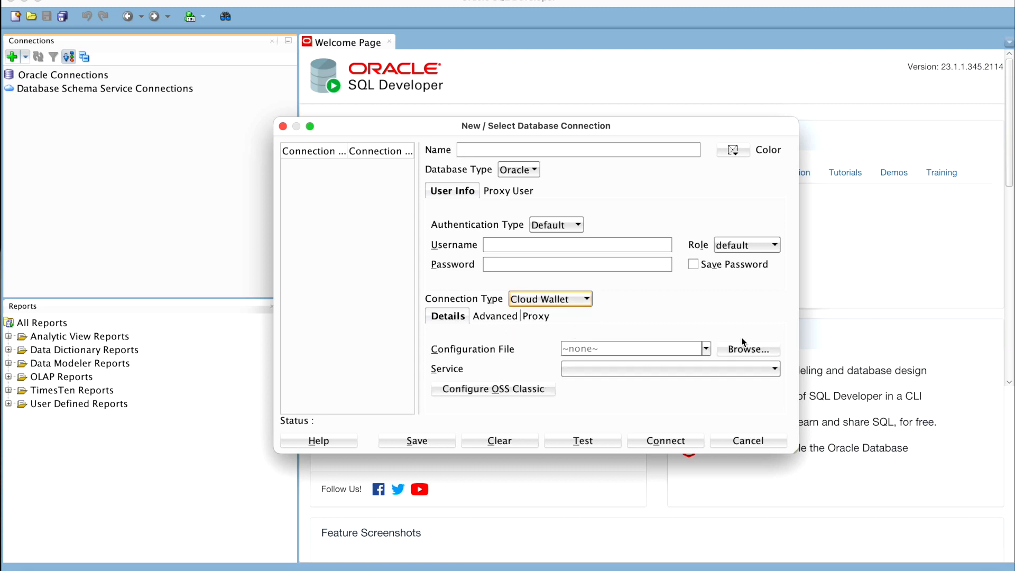
left_click(755, 349)
left_click(581, 219)
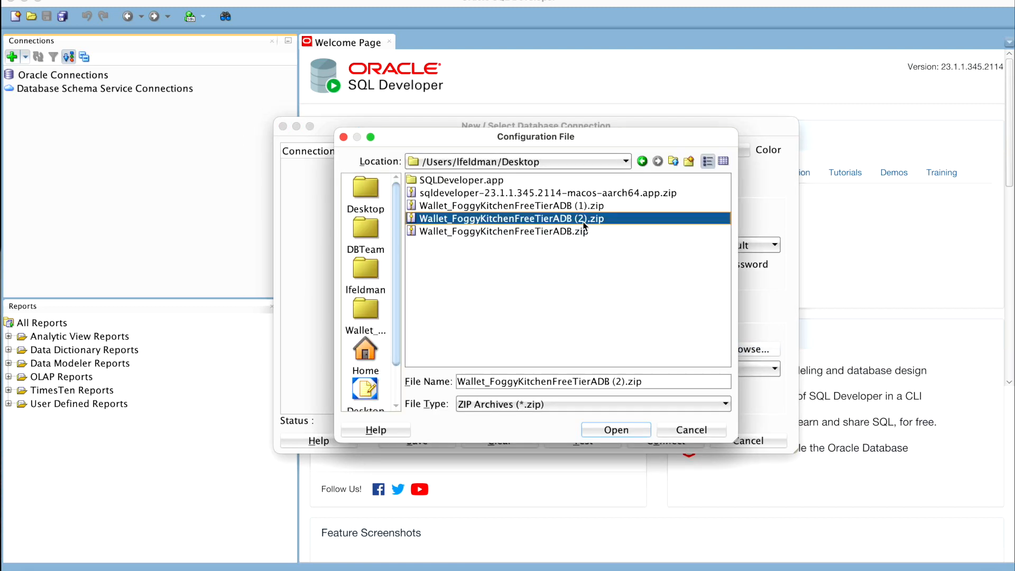
left_click(634, 429)
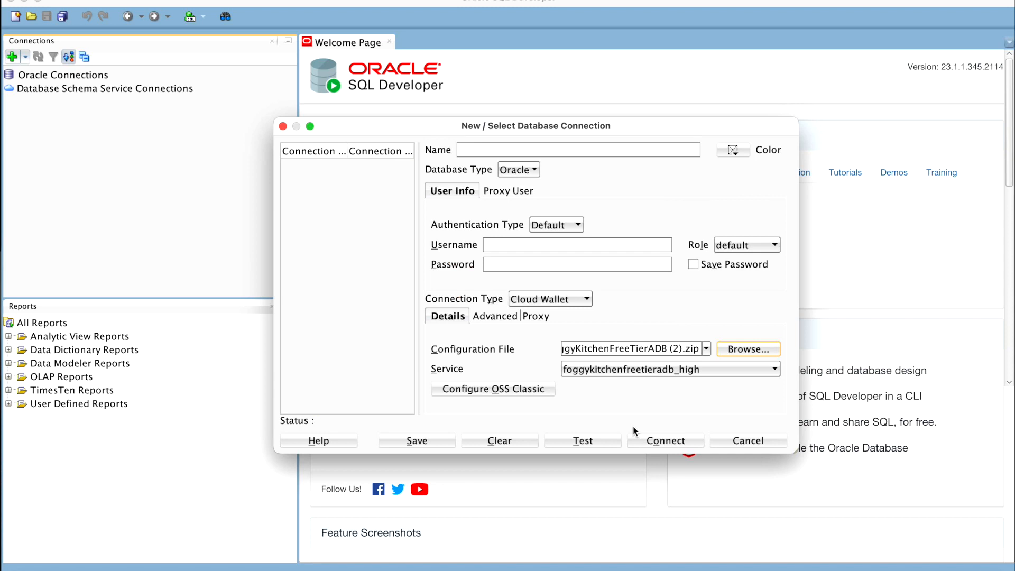
Step: Enter ADMIN as the username of the new database connection
left_click(545, 245)
type("ADMIN")
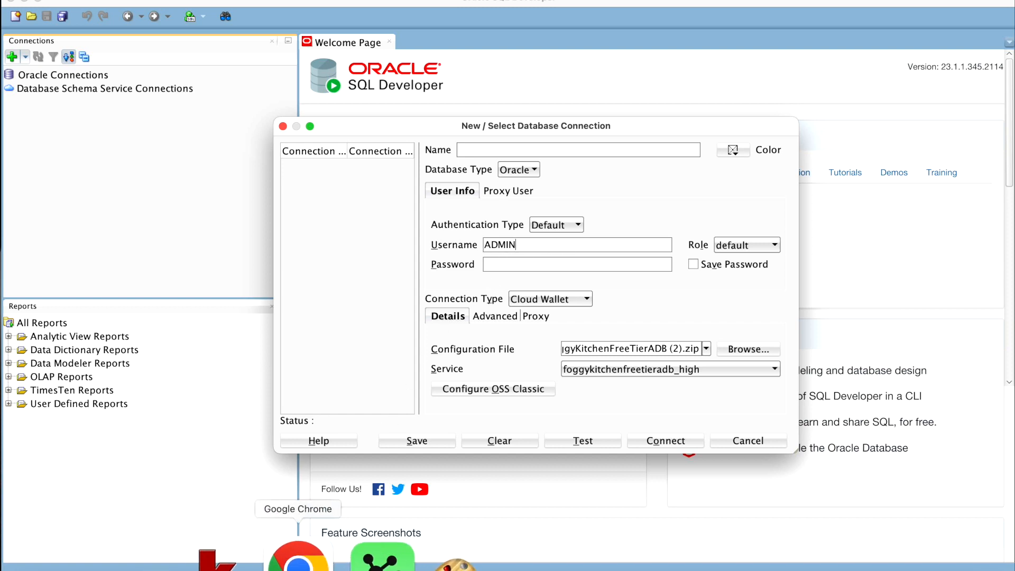
Step: Switch to the Oracle Cloud window in Chrome, restore the Code Editor and copy the adb_password value from terraform.tfvars
right_click(298, 569)
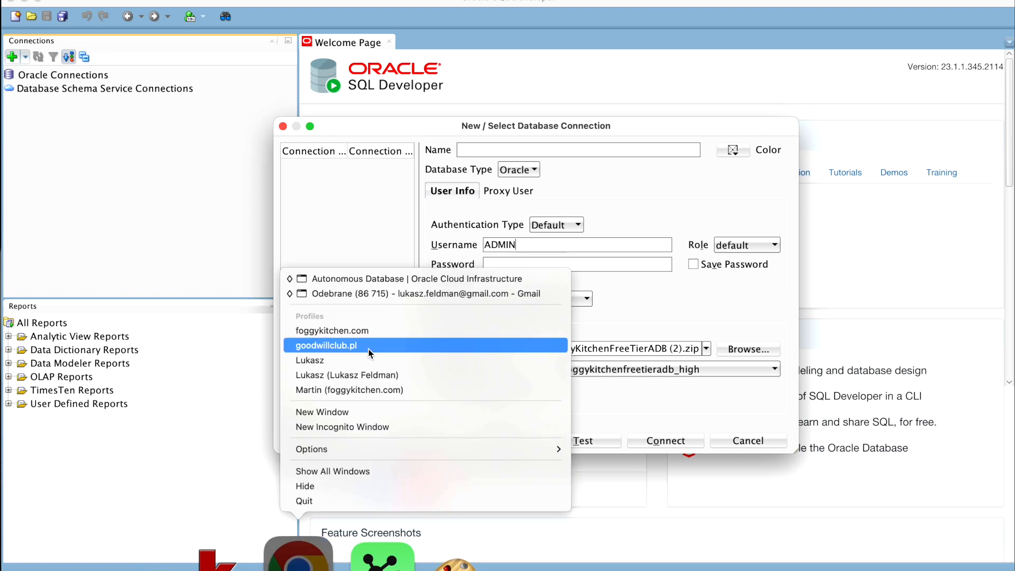
left_click(370, 281)
left_click(24, 555)
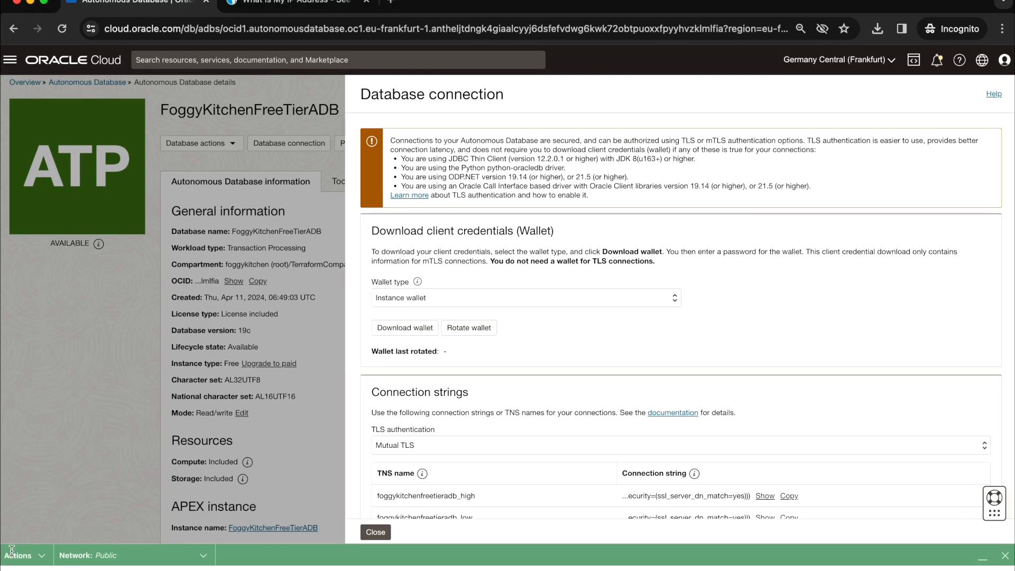
left_click(100, 341)
left_click_drag(291, 247, 343, 248)
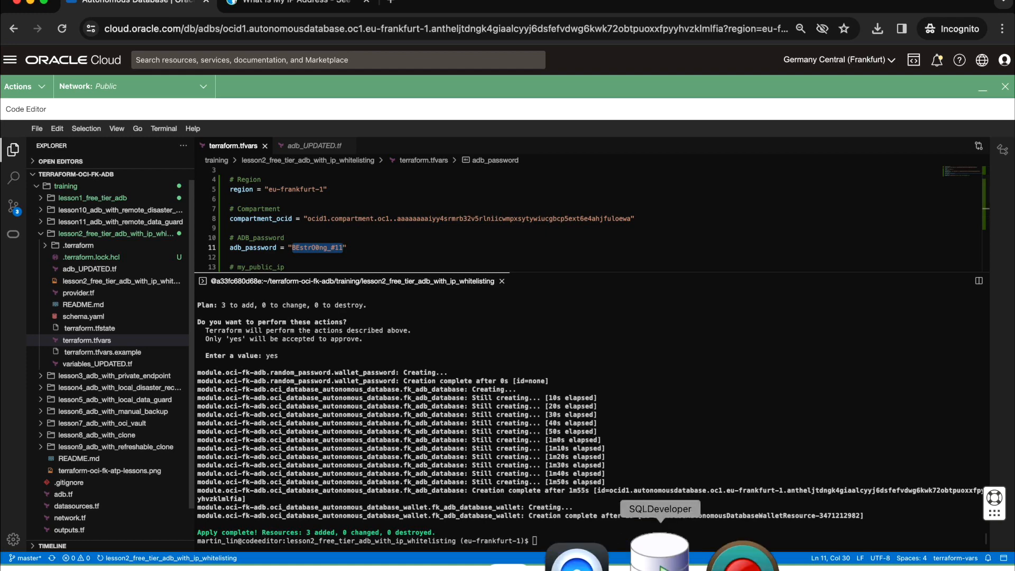
Step: Return to the SQL Developer connection dialog, paste the database password and test the connection
right_click(659, 555)
left_click(686, 412)
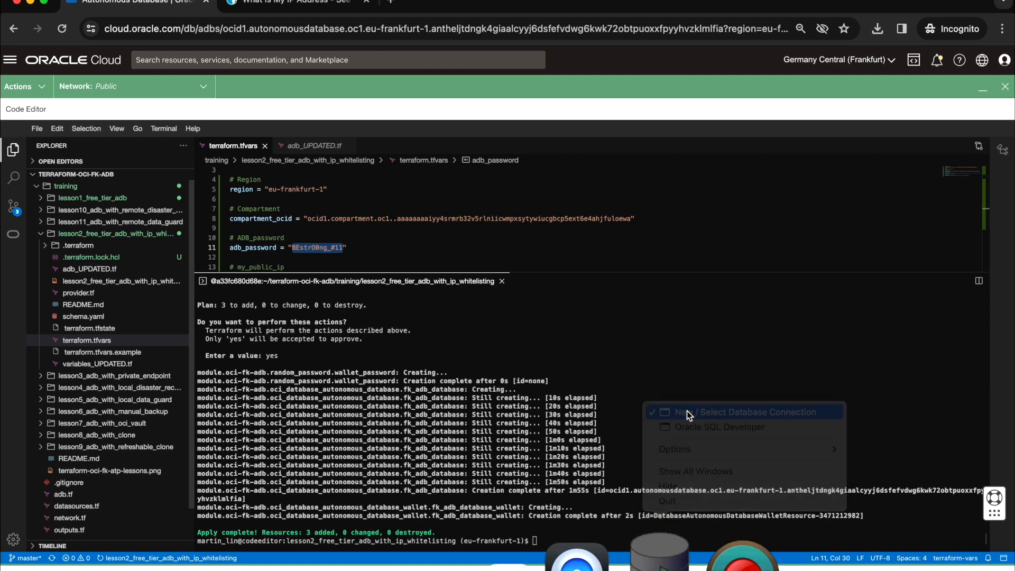
left_click(569, 266)
key("super+v")
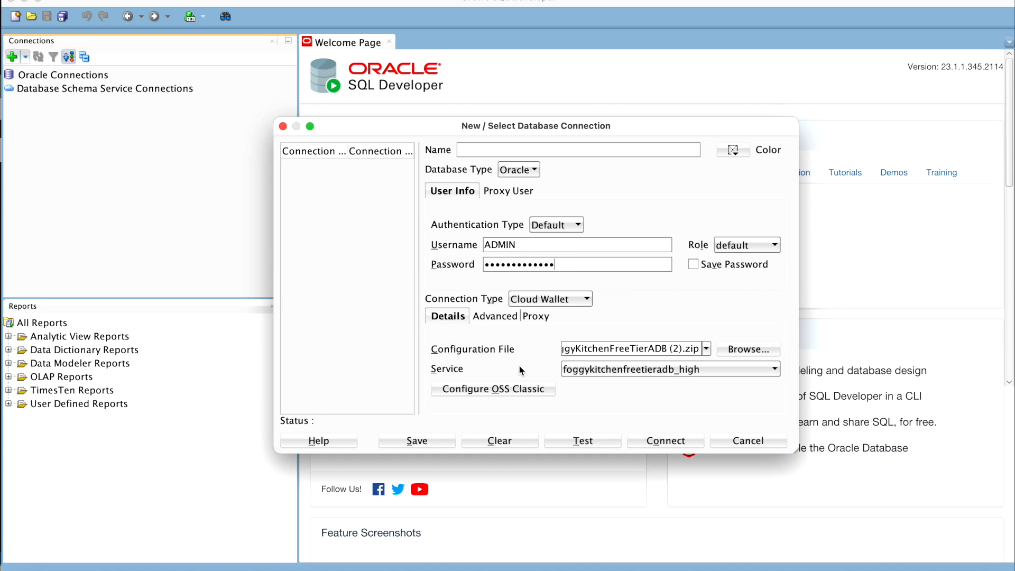
left_click(582, 440)
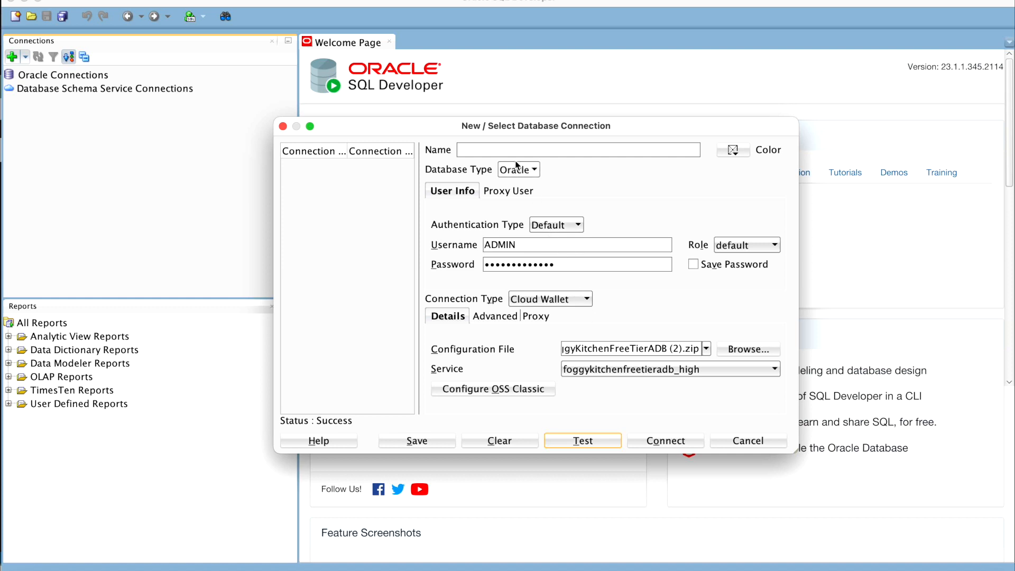
Step: Name the connection FoggyKitchenFreeTierADBIPWhitelisting and save it
left_click(478, 150)
type("FoggyKitchen")
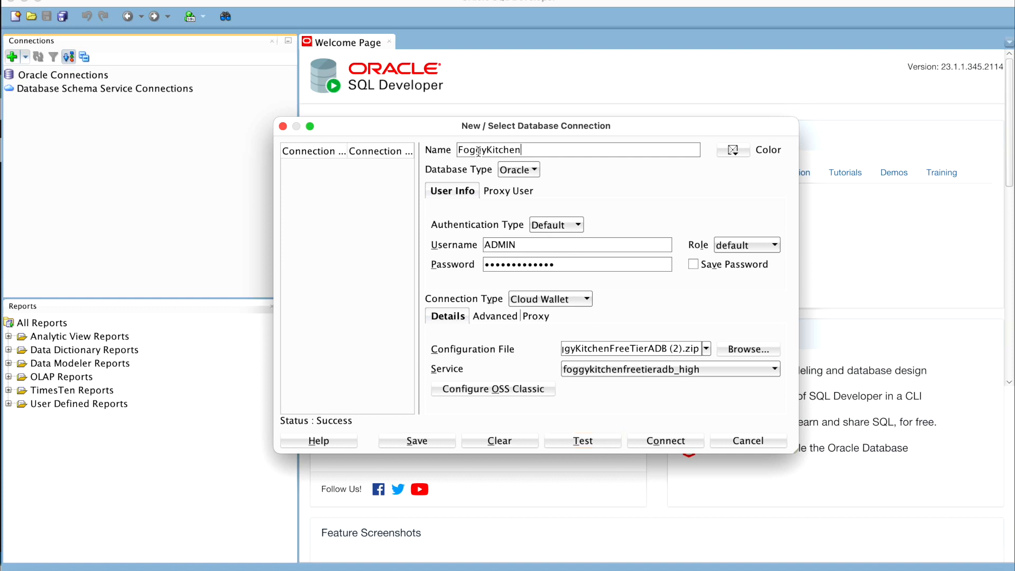
type("FreeTierADBWhitelisting")
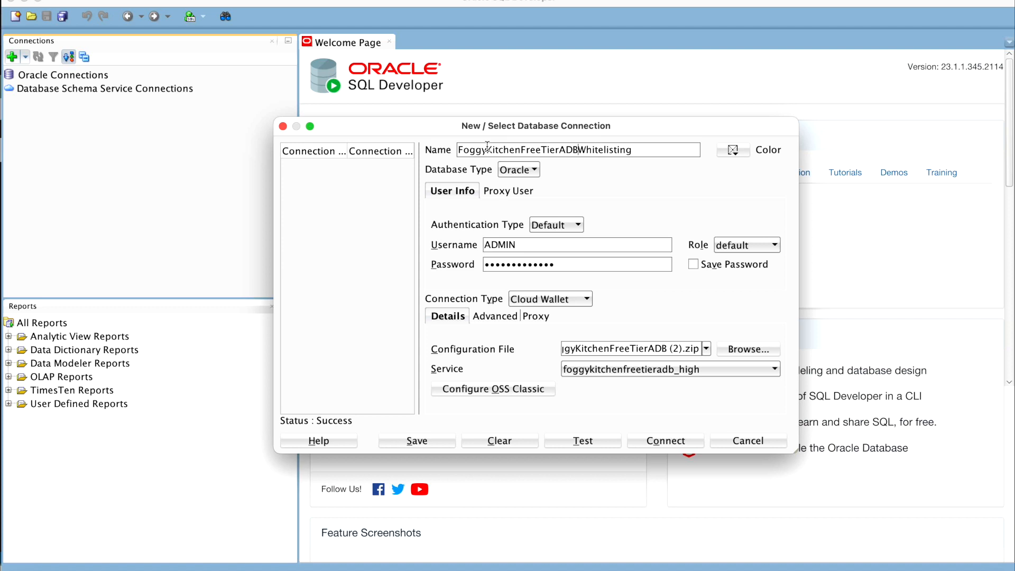
type("IP")
left_click(428, 442)
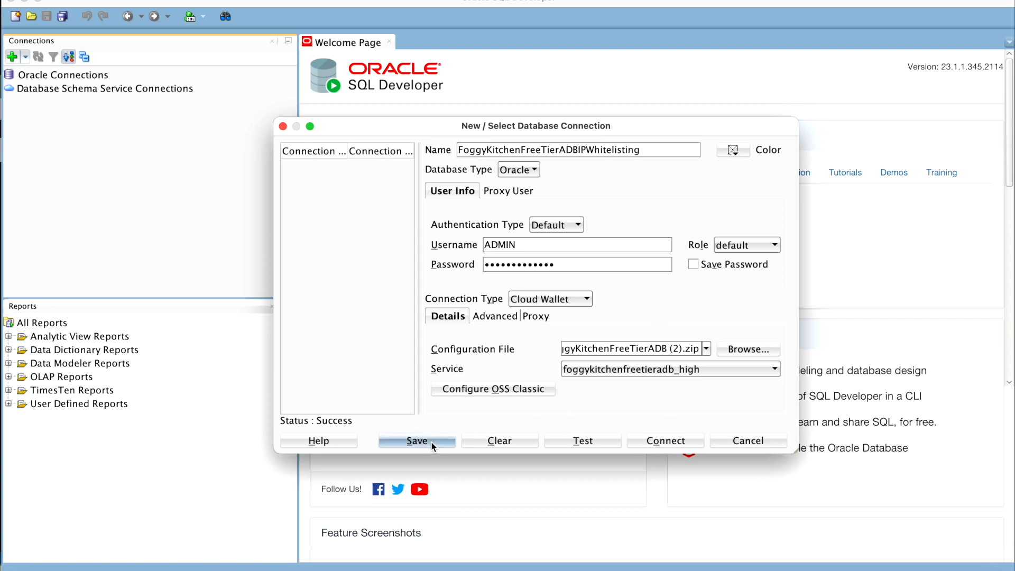
Step: Connect to the database through the saved connection, entering the ADMIN account's password
left_click(671, 440)
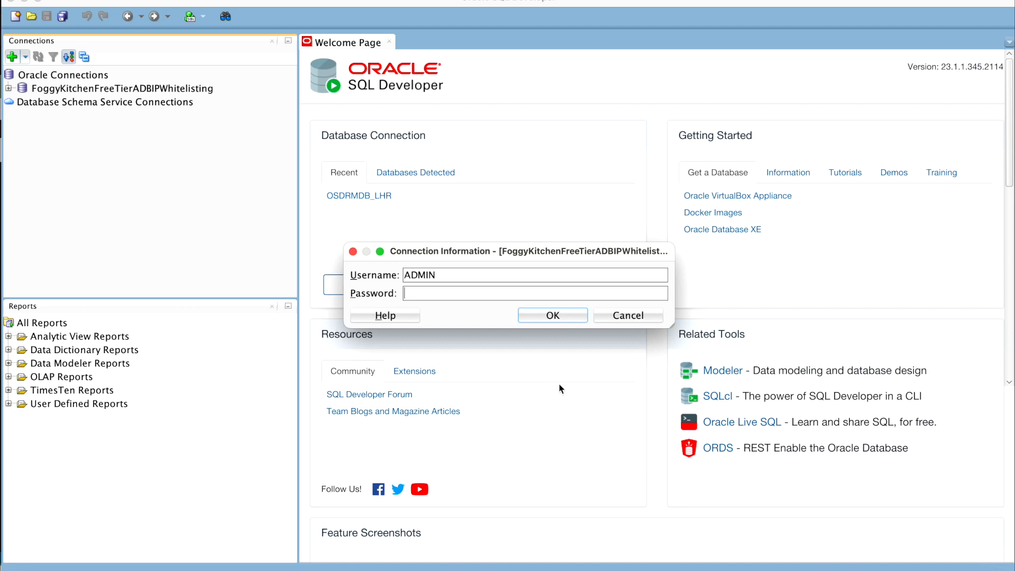
type("•••••••••••••••")
left_click(559, 319)
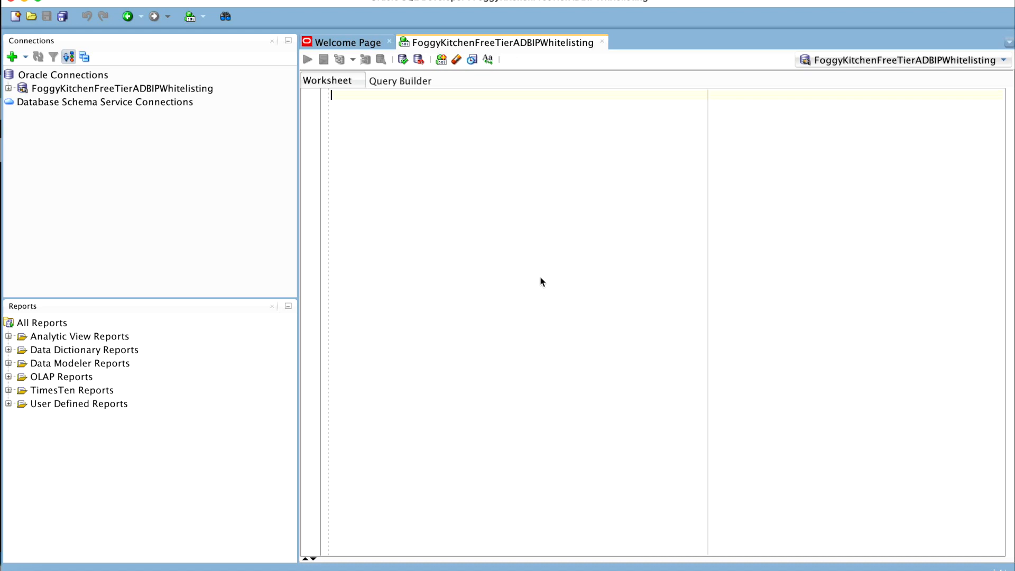
Step: Write and run the statement create table test (id number); in the SQL worksheet
type("create table test values (")
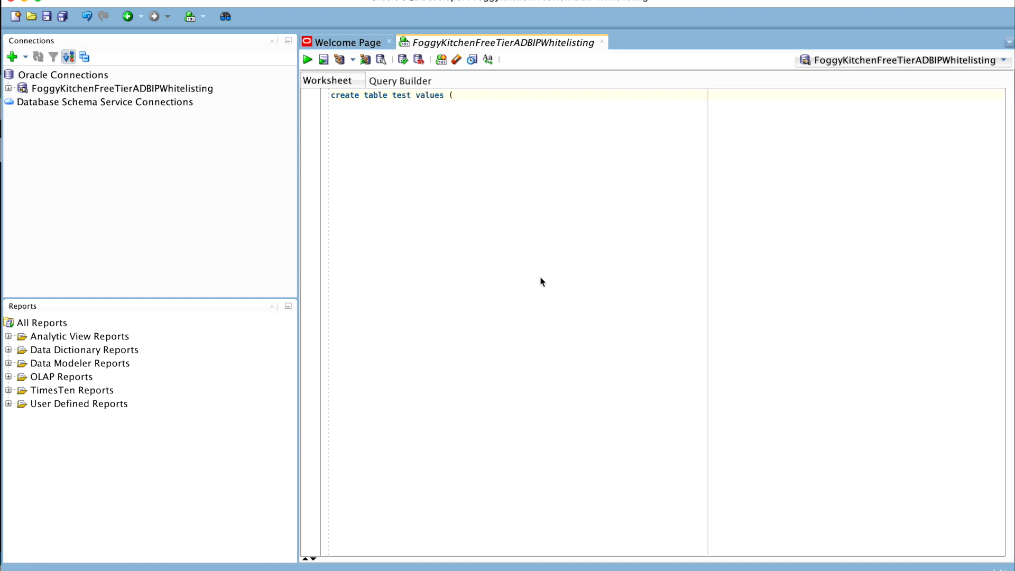
key("Escape")
key("BackSpace")
key("BackSpace")
key("BackSpace")
key("BackSpace")
key("ctrl+a")
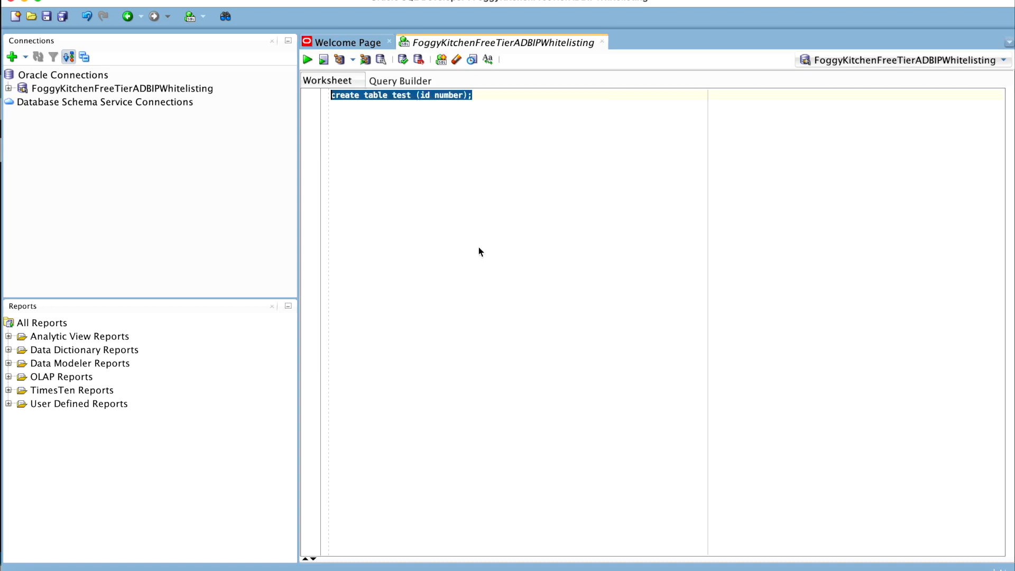
left_click(307, 59)
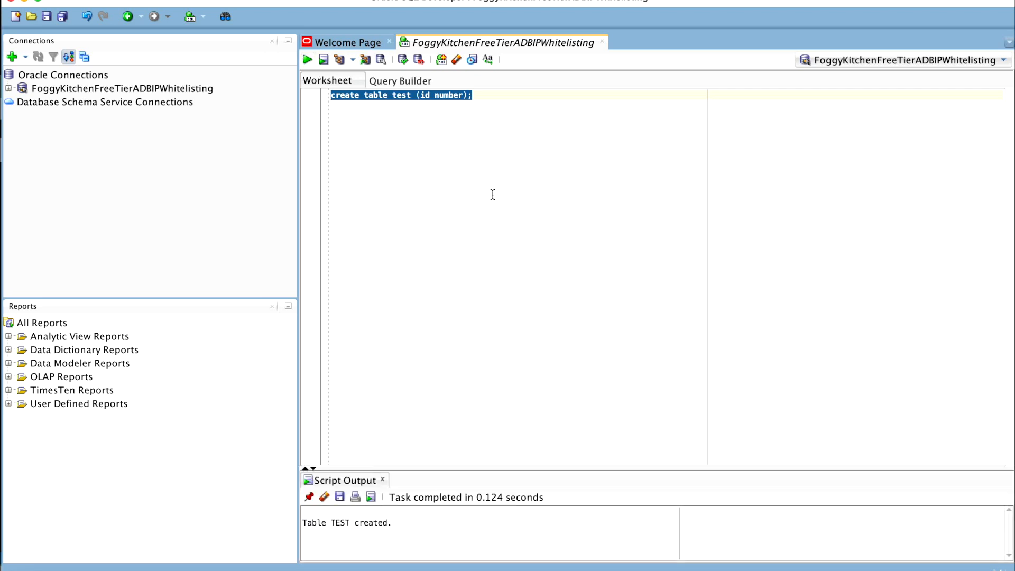
Step: Add the statement insert into test values (1); below the table creation and run only that statement
left_click(506, 123)
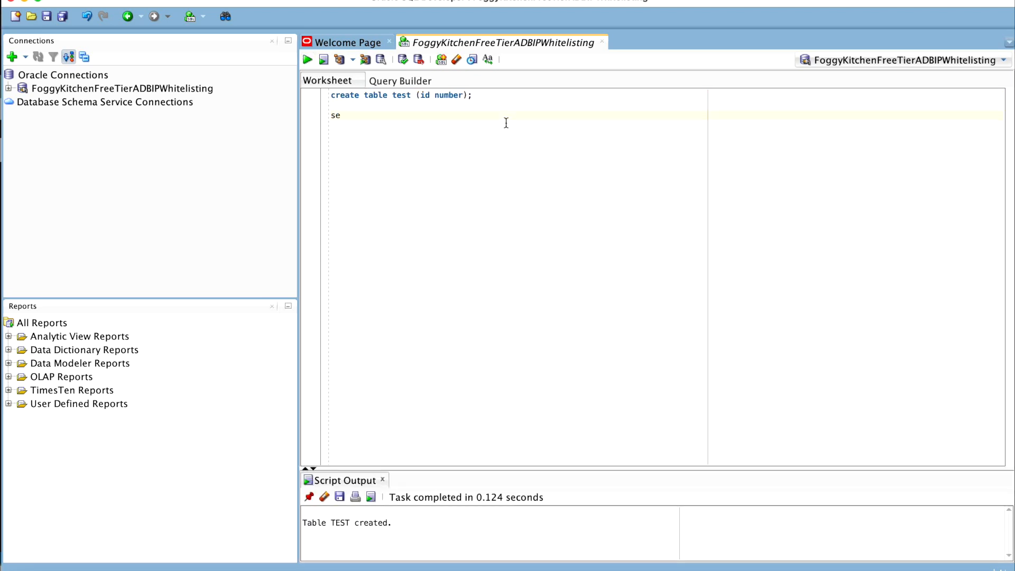
key("BackSpace")
key("BackSpace")
key("BackSpace")
type("insert into test values (1")
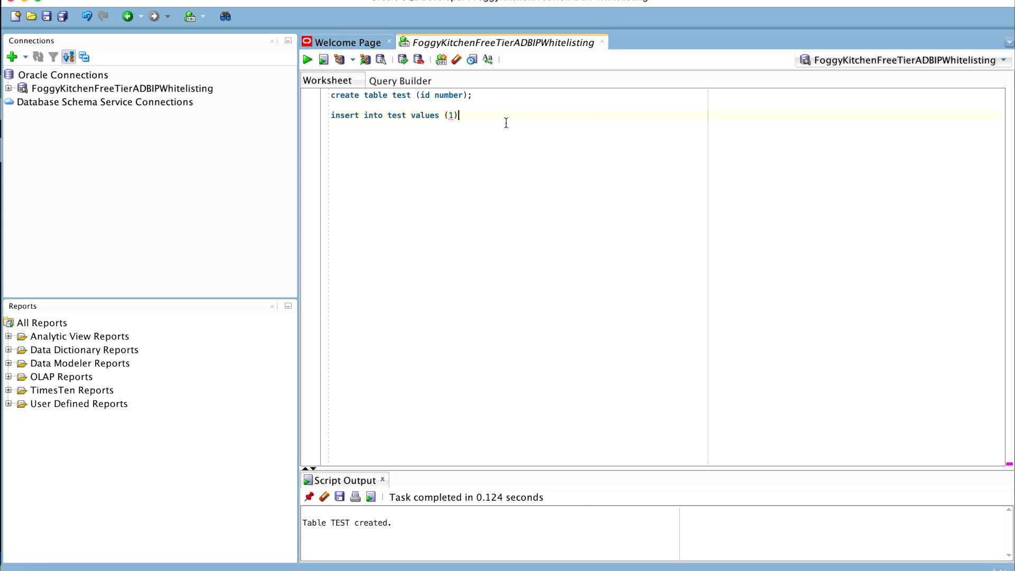
left_click_drag(491, 116, 308, 121)
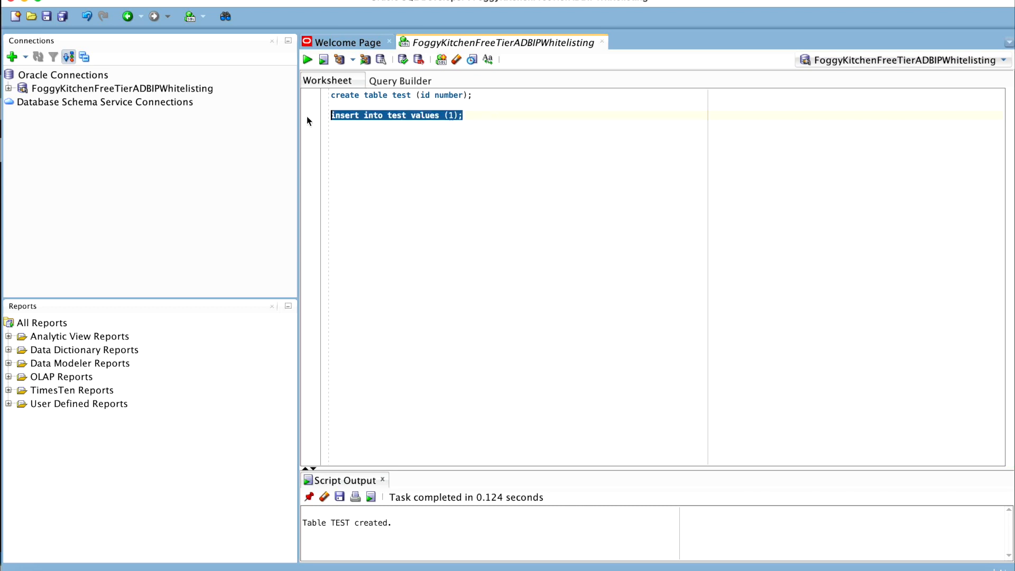
left_click(305, 59)
Step: Add the statement commit; below the insert in the SQL worksheet and run only that statement
left_click(481, 122)
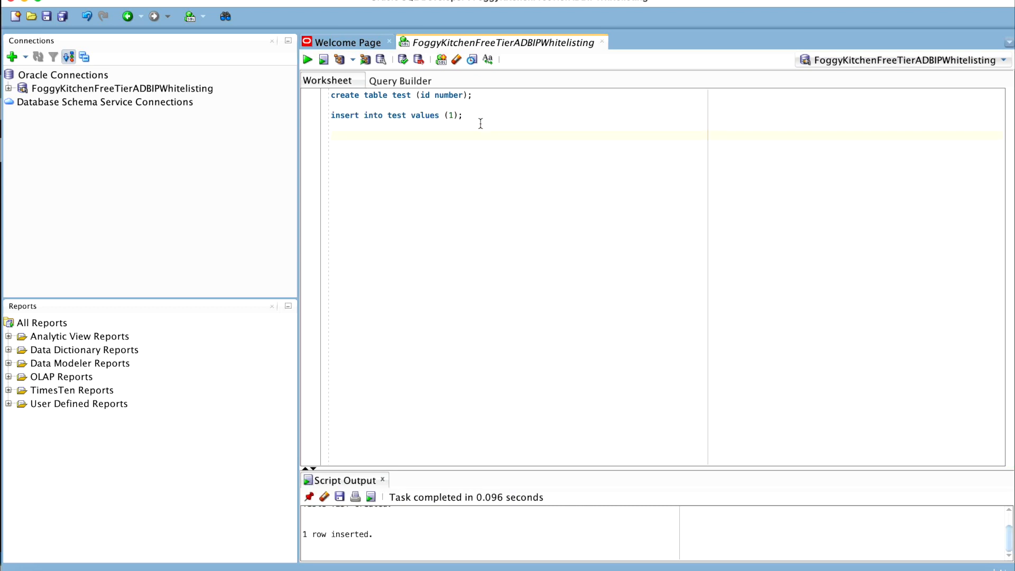
type("commit;")
key("shift+Up")
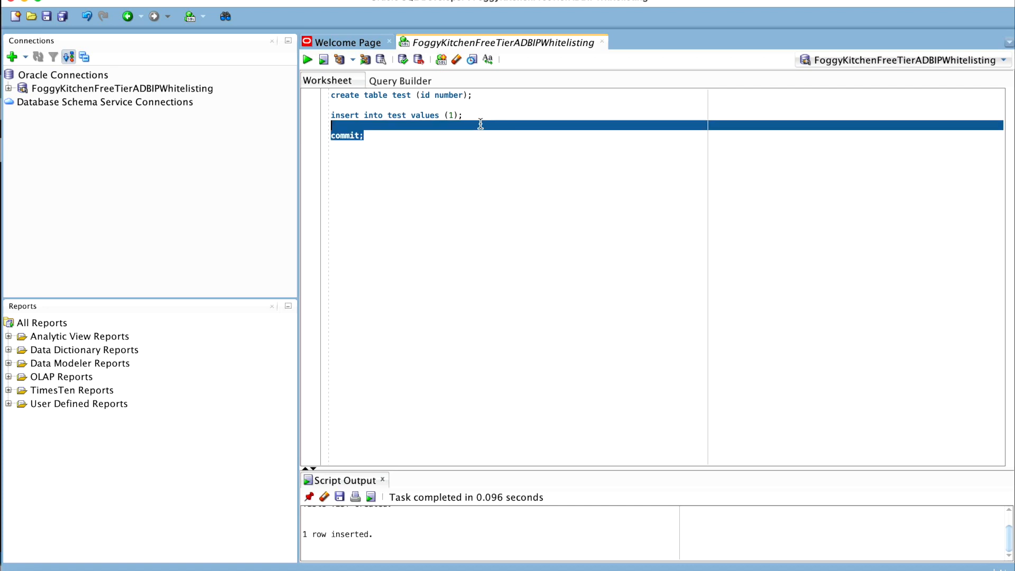
left_click(309, 61)
Step: Add the query select * from test; below the commit and run only that query
left_click(515, 149)
type("select * from te")
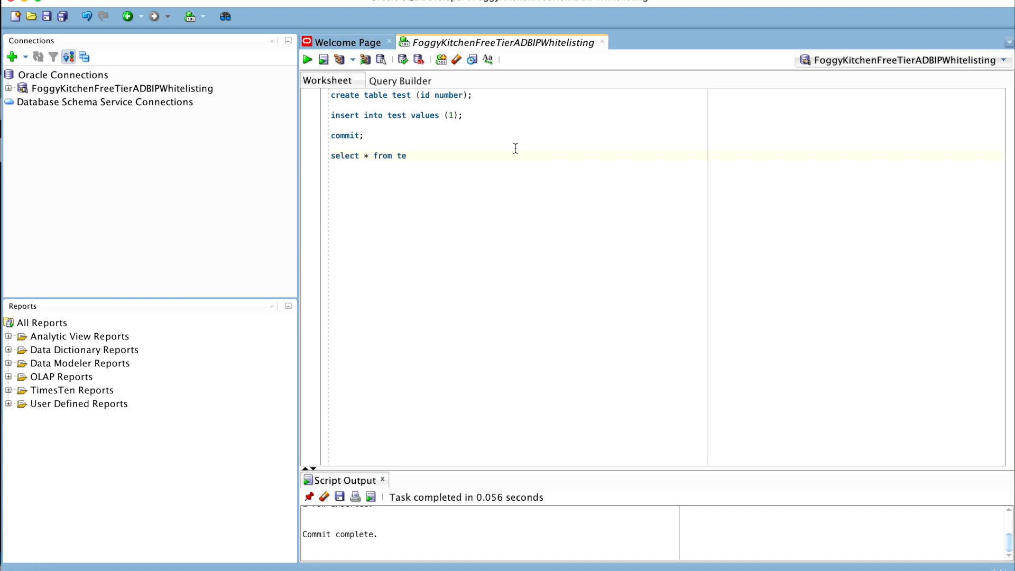
key("shift+Up")
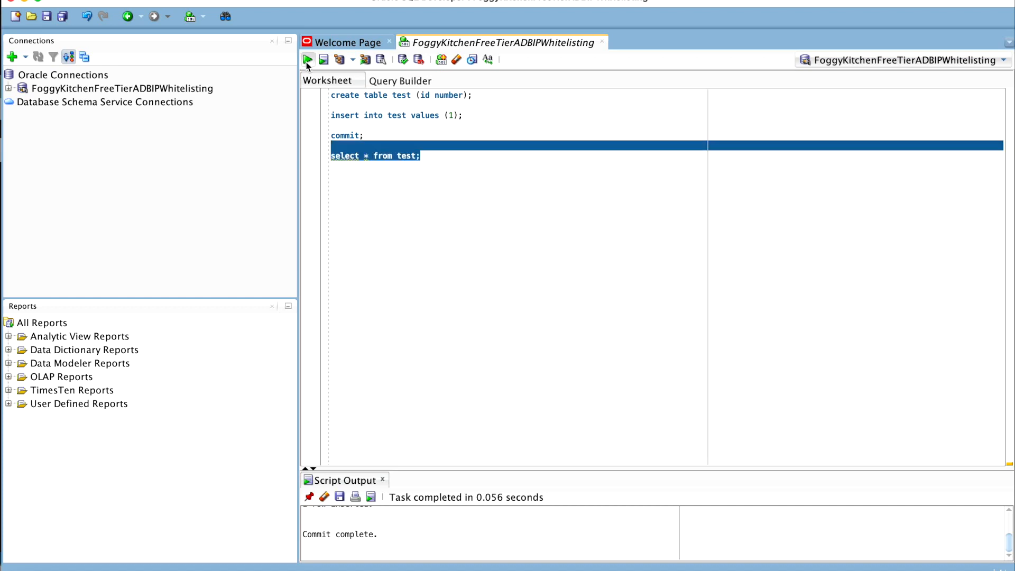
left_click(307, 60)
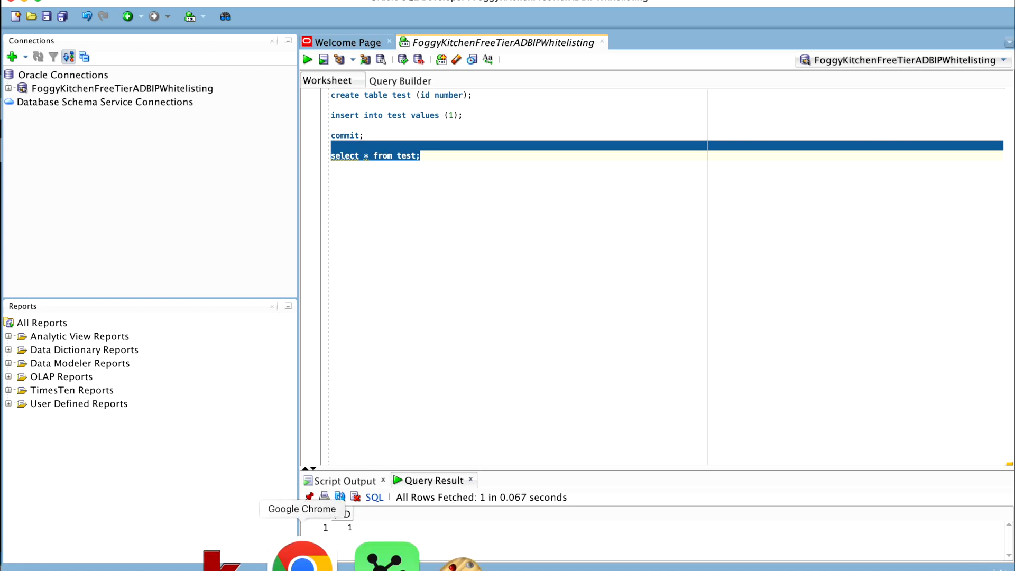
Step: Switch to the Autonomous Database page in Chrome, minimize the Code Editor and close the Database connection pane
right_click(302, 558)
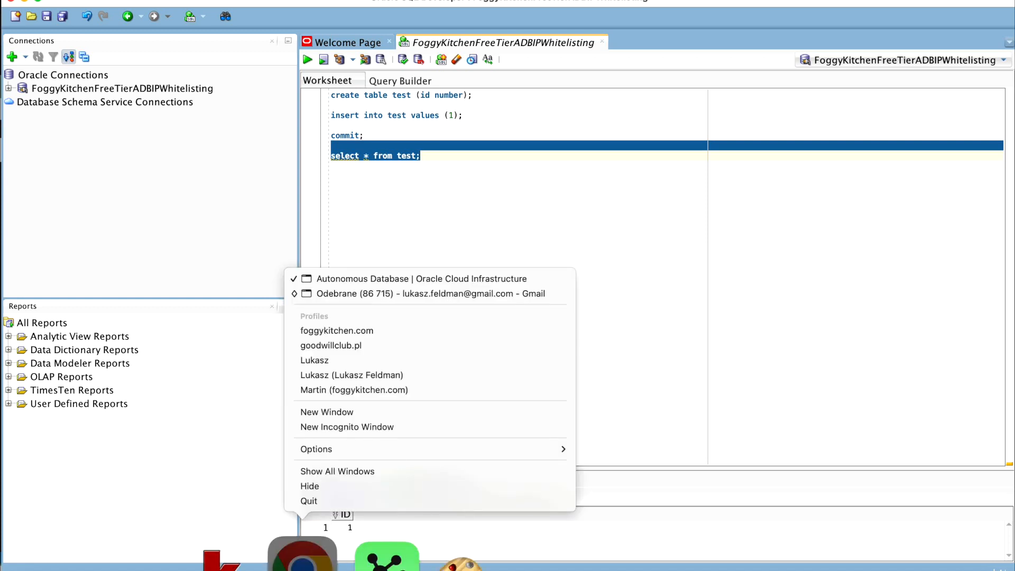
left_click(399, 281)
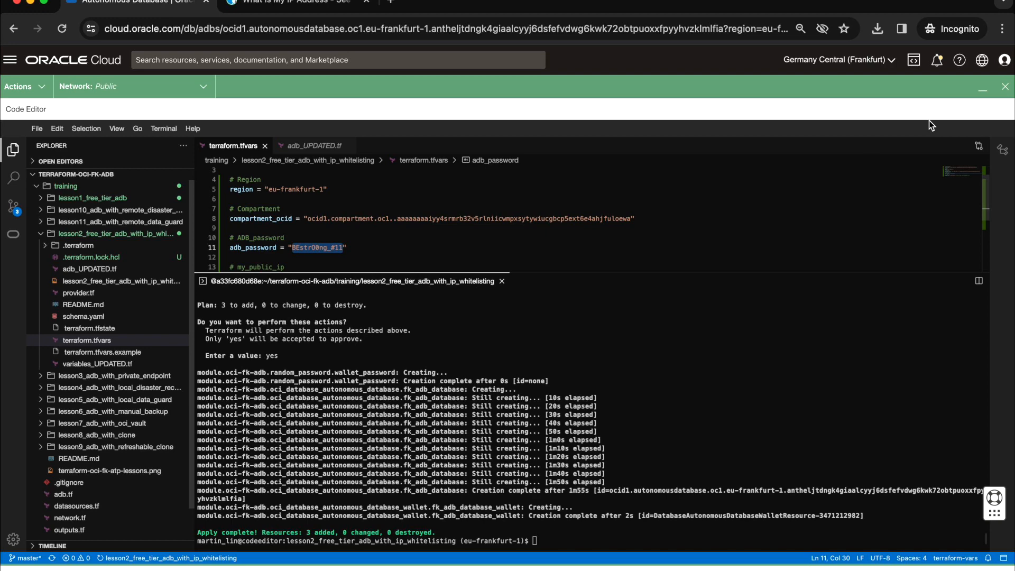
left_click(982, 89)
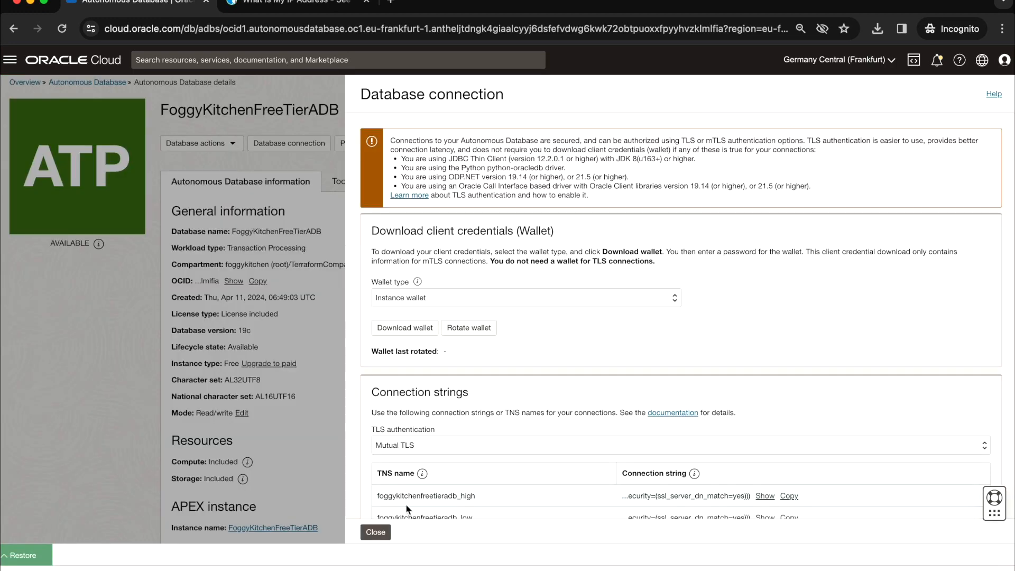
left_click(375, 531)
Step: Edit the database's access control list, altering the end of the allowed IP address, and save the change
scroll(603, 294, "down", 2)
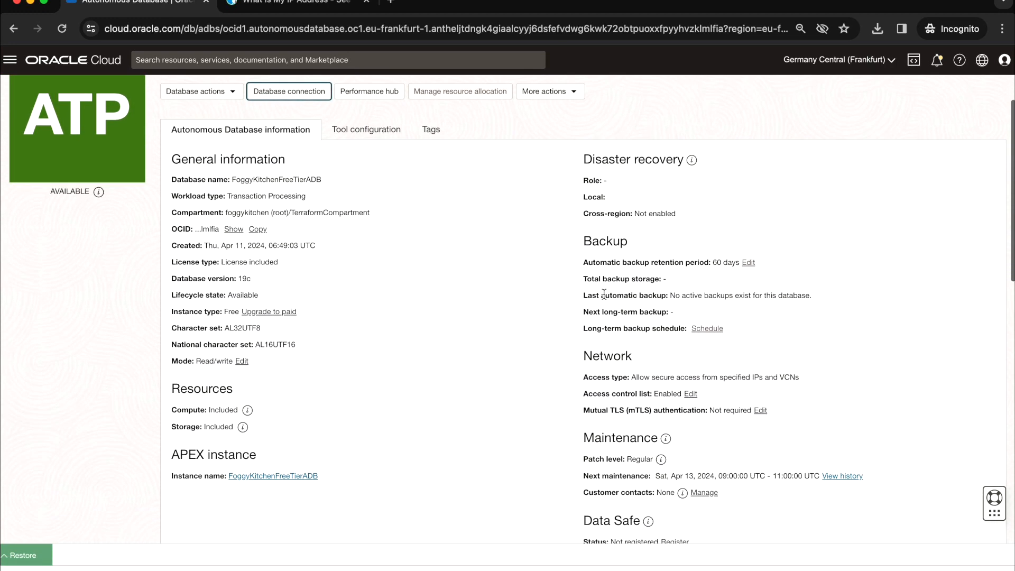
scroll(614, 323, "down", 3)
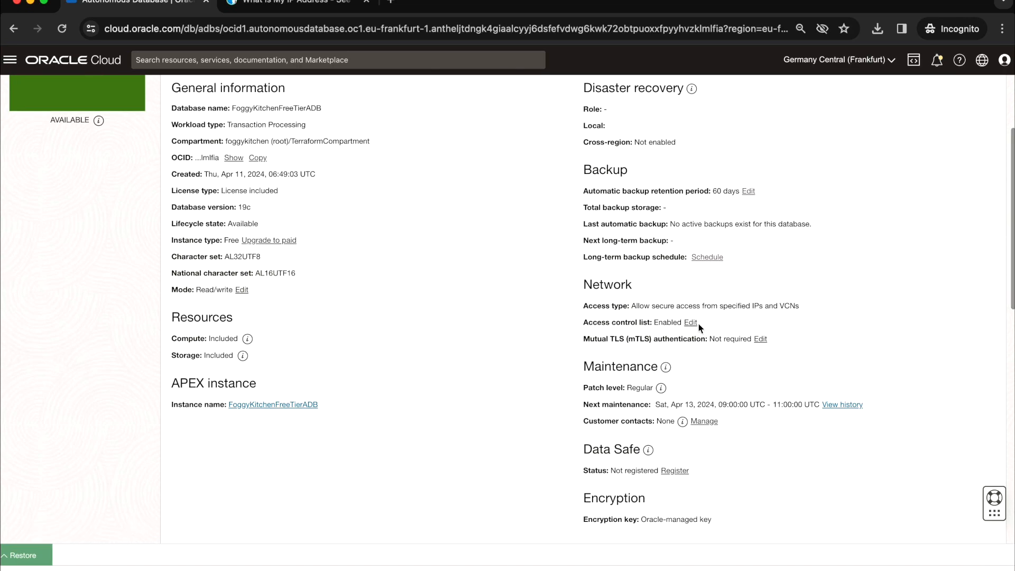
left_click(691, 322)
left_click(733, 181)
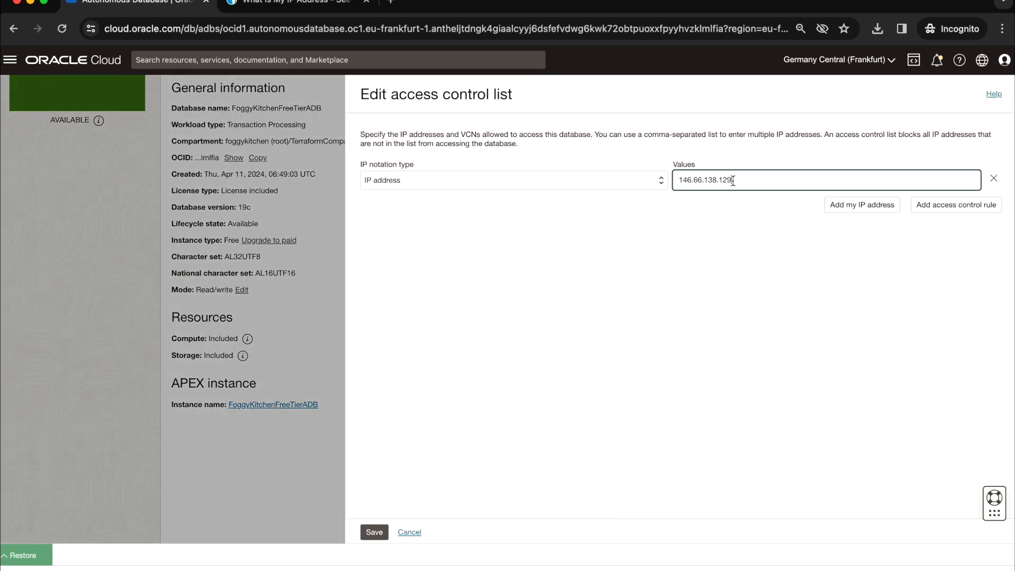
key("BackSpace")
left_click(374, 532)
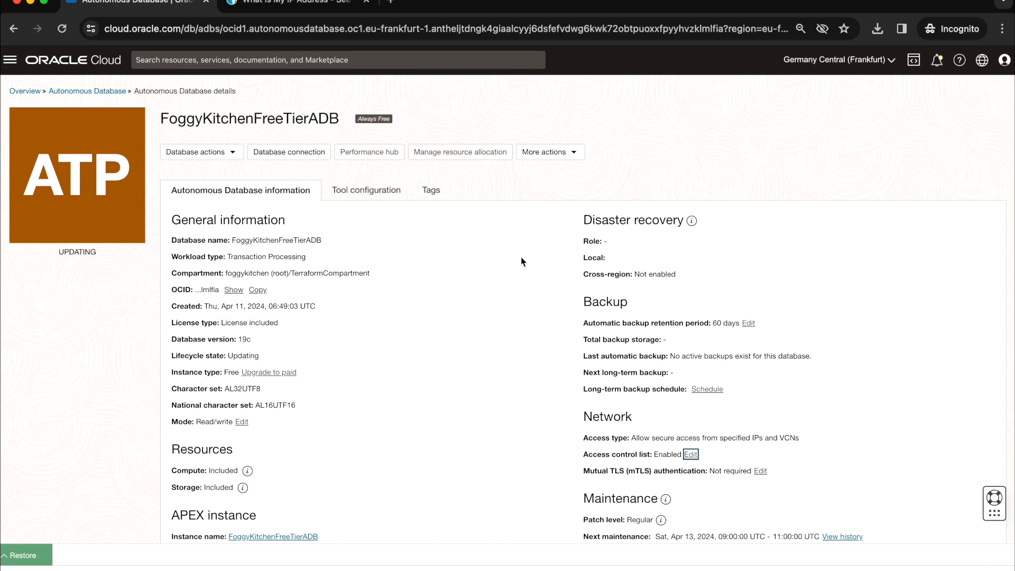
Step: Open the in-progress Update Autonomous Database Network ACL work request from the database's work requests
scroll(49, 449, "down", 10)
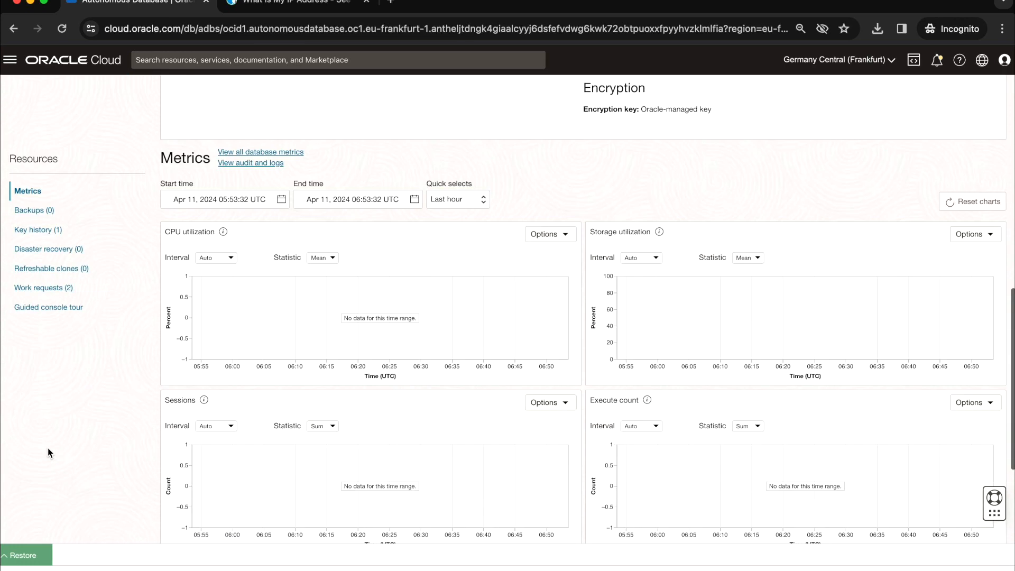
left_click(44, 287)
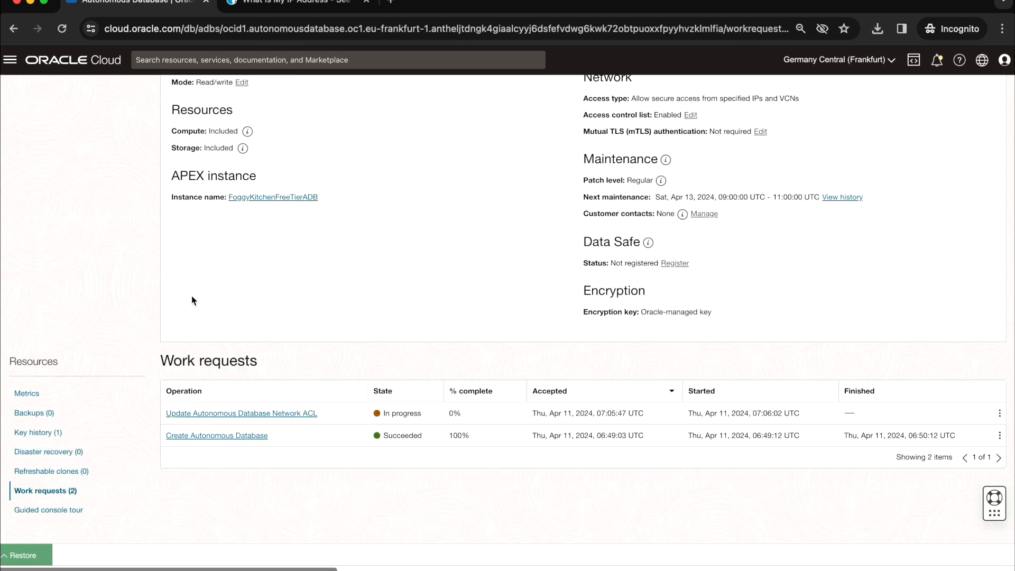
left_click(245, 416)
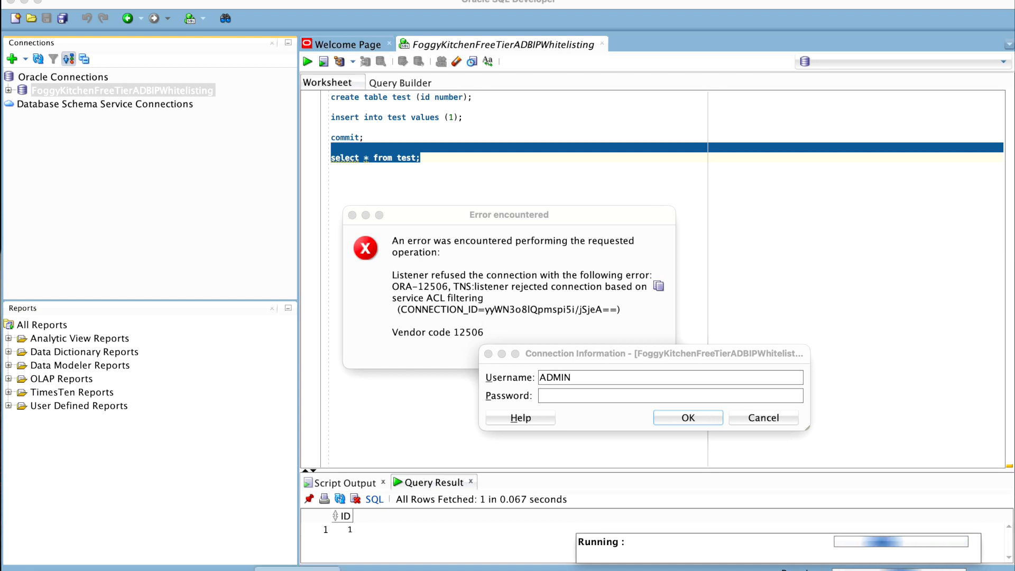
Step: Switch to the Oracle Cloud Infrastructure window in Chrome and open the details of FoggyKitchenFreeTierADB
right_click(298, 556)
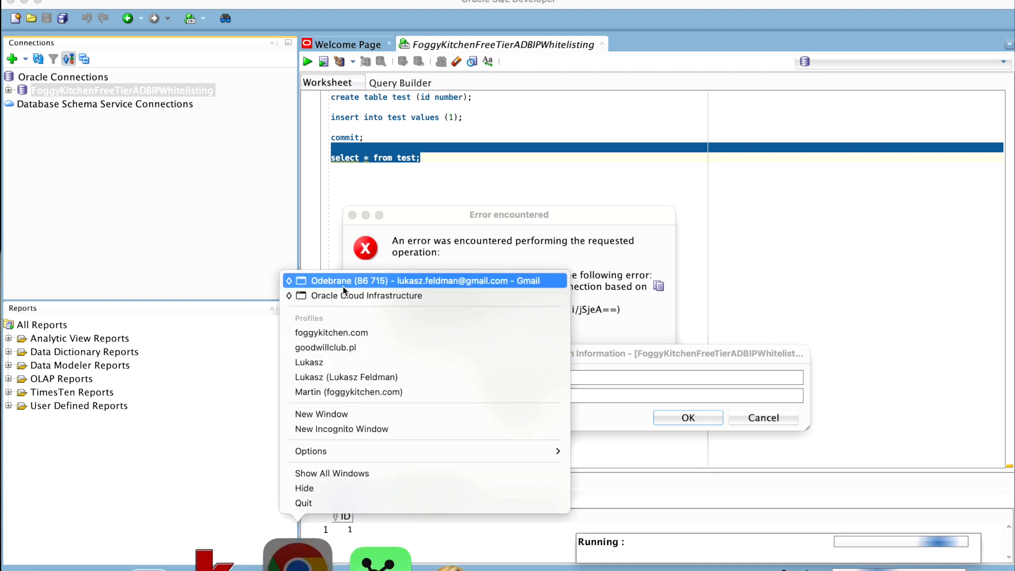
left_click(353, 295)
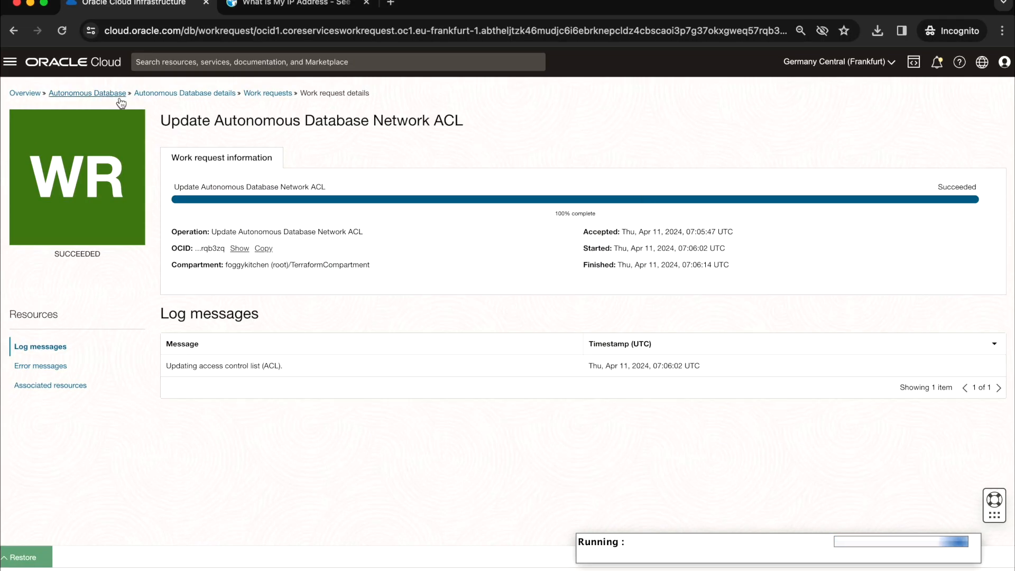
left_click(102, 94)
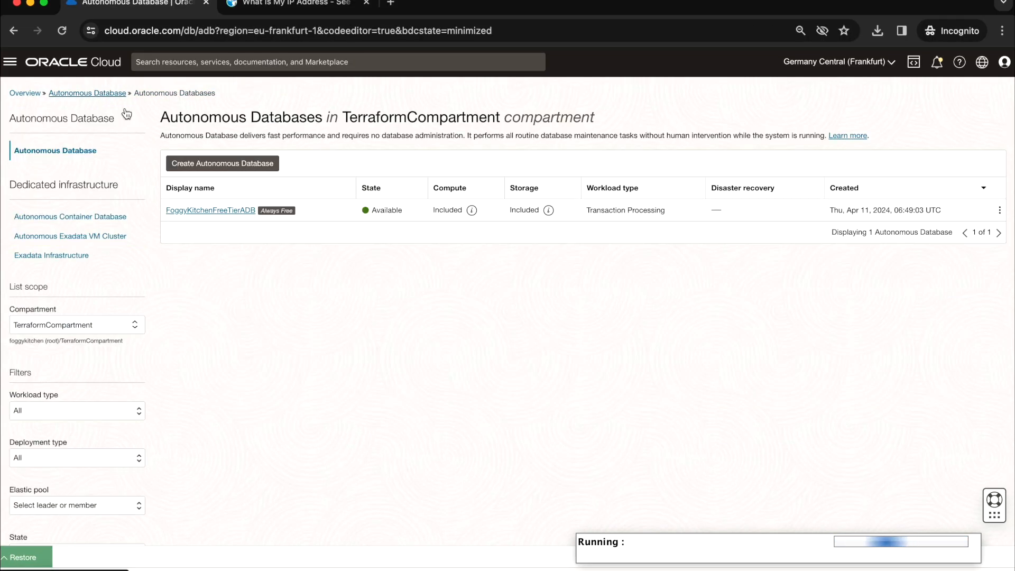
left_click(231, 211)
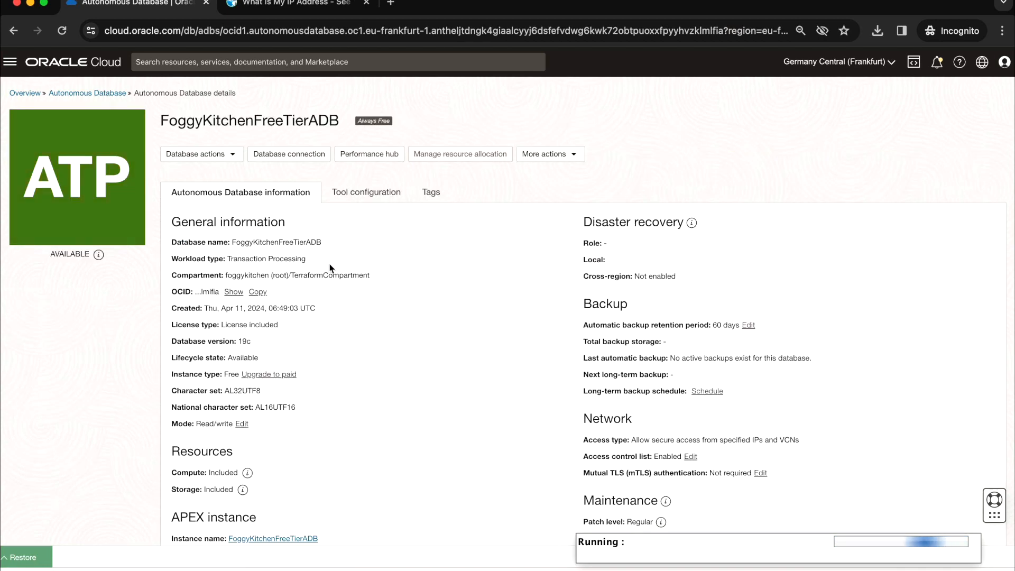
scroll(338, 242, "down", 1)
Step: Copy the my_public_ip value from terraform.tfvars and save it as the allowed IP address in the database's access control list
left_click(23, 558)
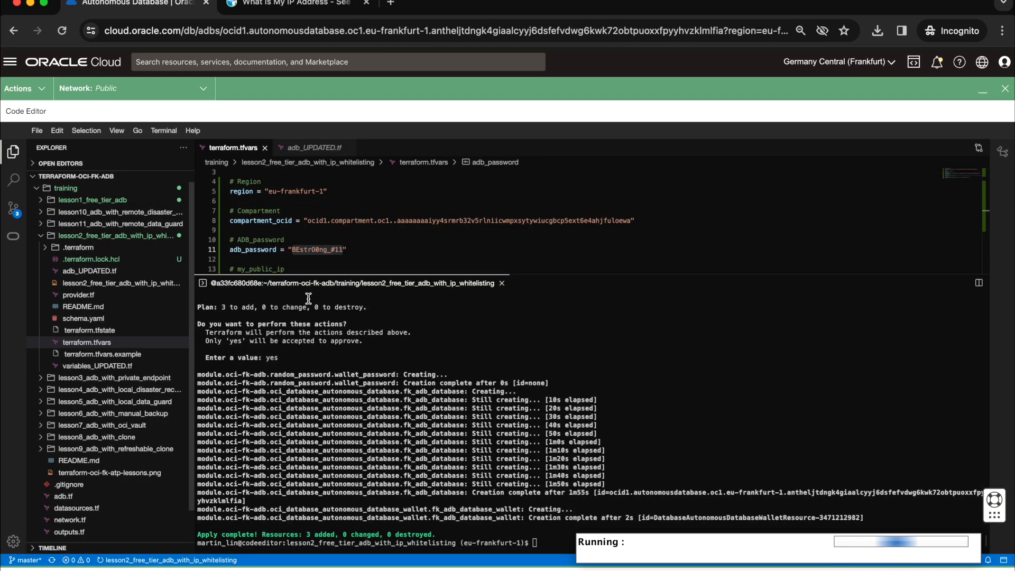
left_click_drag(292, 229, 348, 230)
key("ctrl+c")
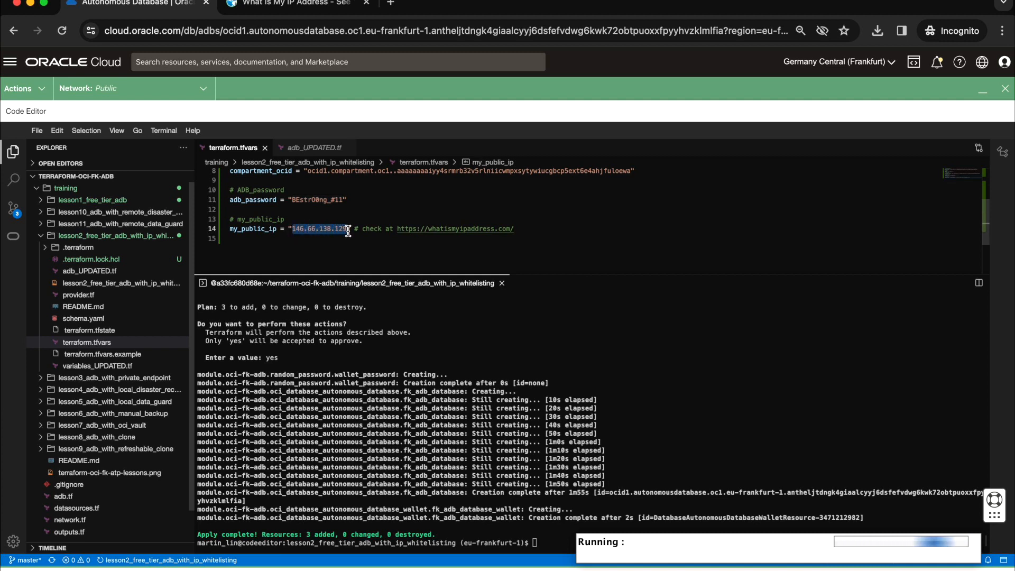
left_click(982, 90)
left_click(690, 456)
left_click_drag(750, 182, 651, 178)
key("ctrl+v")
left_click(374, 534)
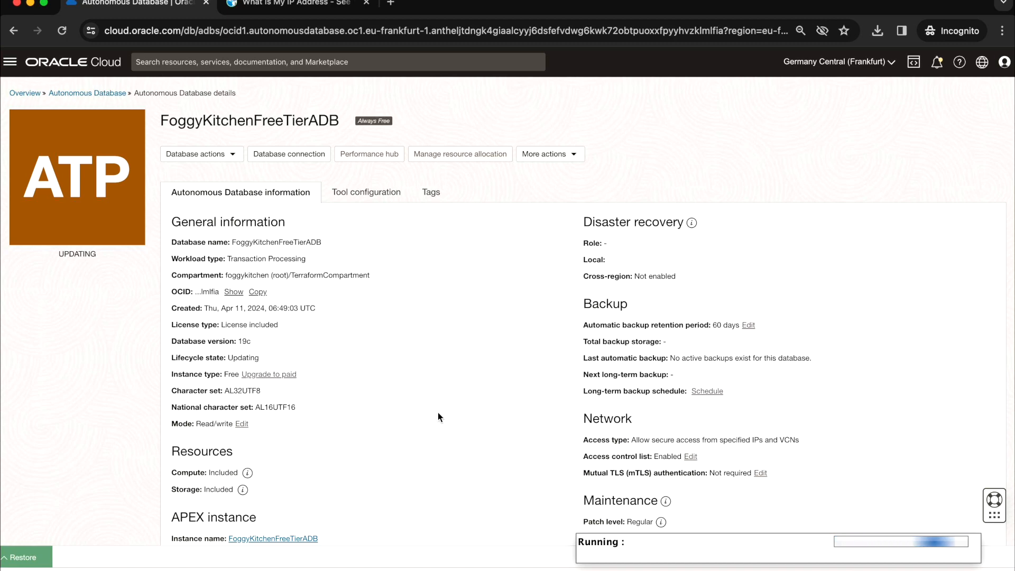
Step: Open the newest Update Autonomous Database Network ACL work request to check its progress
scroll(100, 392, "down", 7)
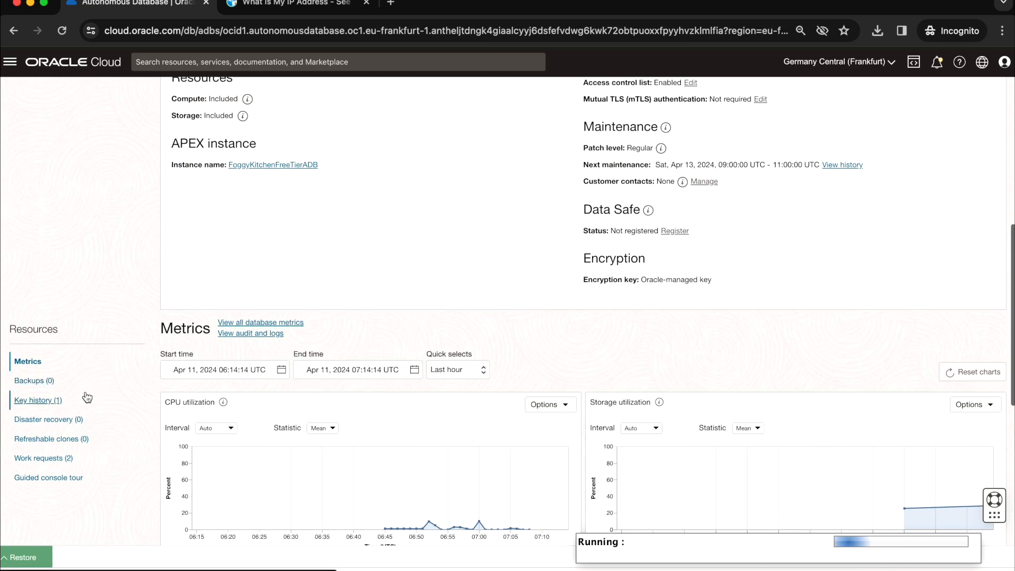
left_click(42, 457)
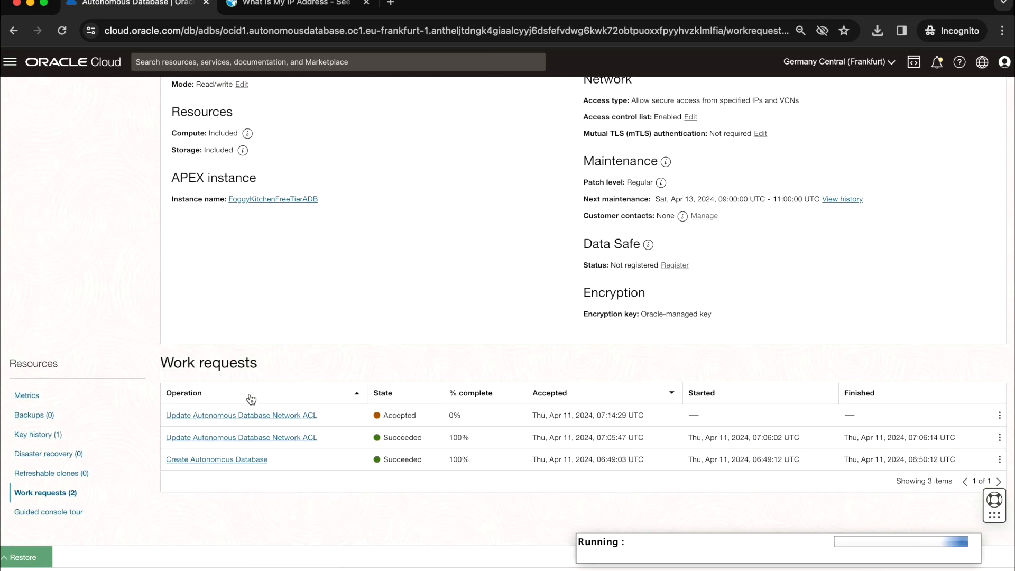
left_click(295, 416)
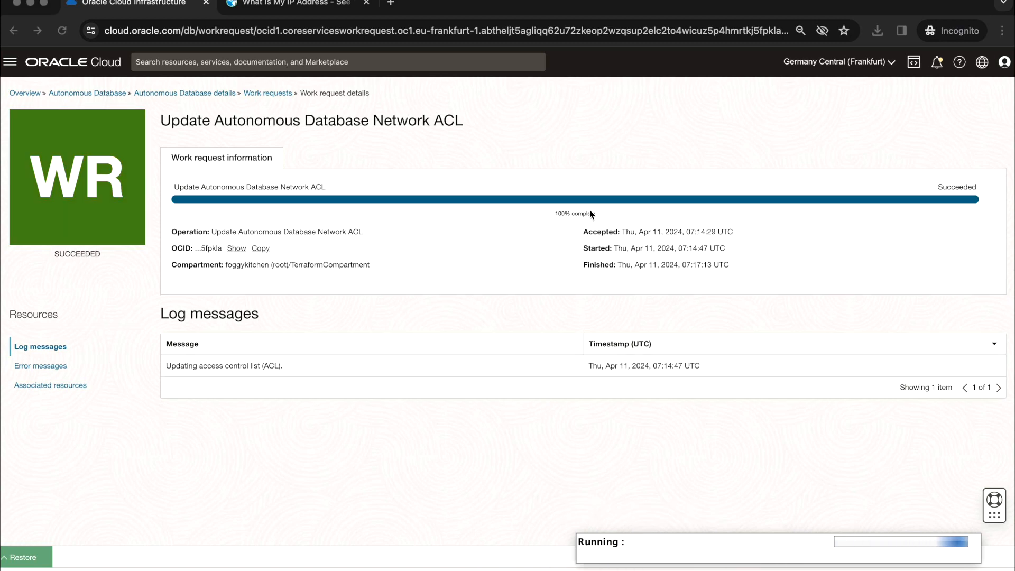
Step: Return to the database details, check the allowed IP address in the access control list and leave it without saving
left_click(198, 94)
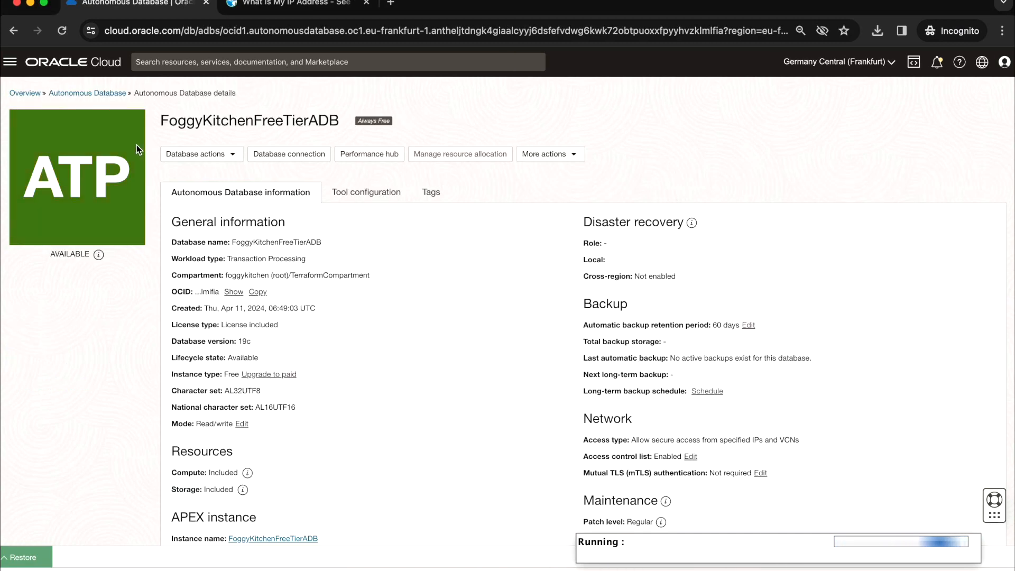
left_click(690, 455)
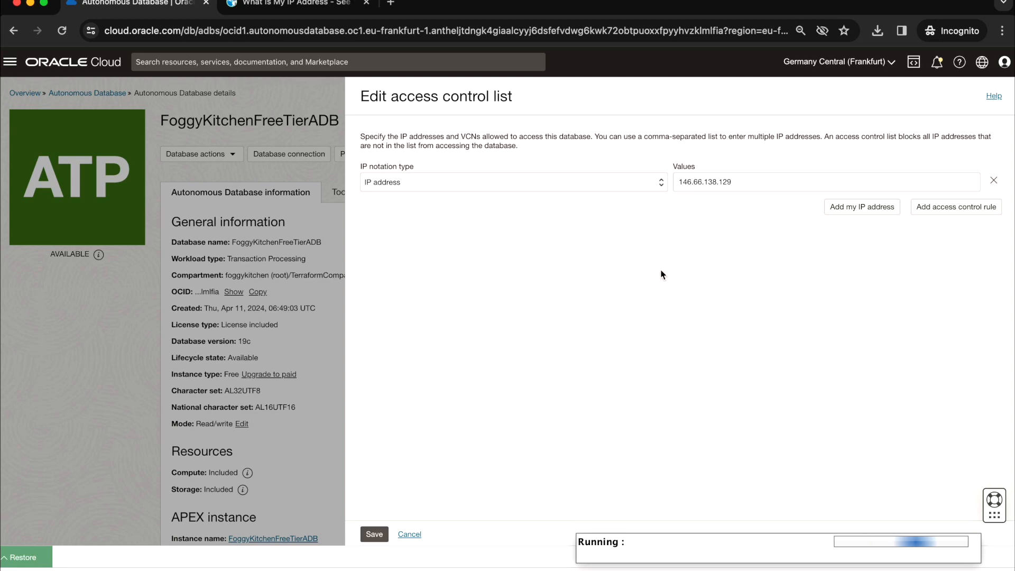
left_click(418, 535)
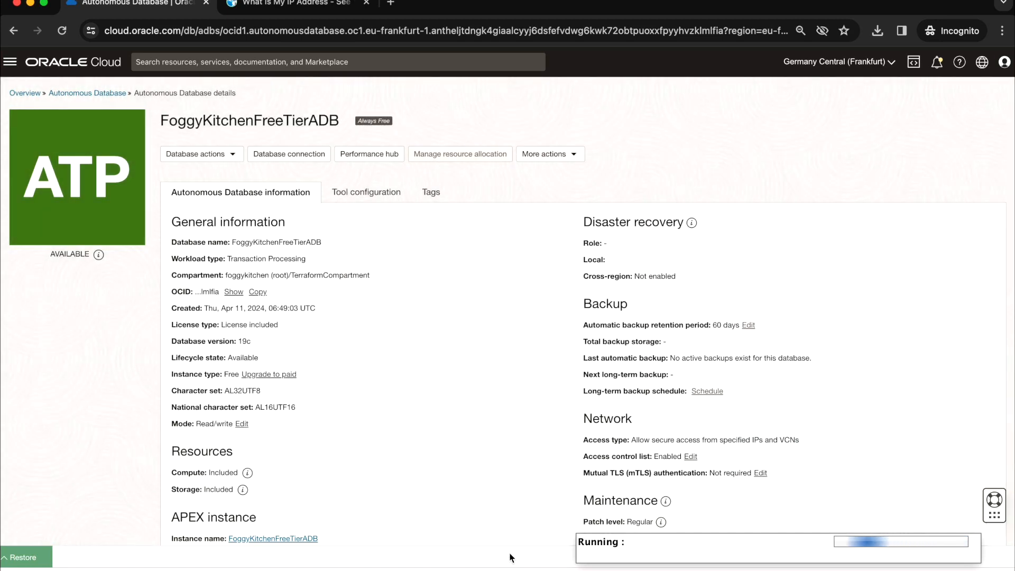
Step: Switch to SQL Developer's connection prompt, enter the ADMIN account's password to reconnect, and dismiss the error dialog
right_click(645, 555)
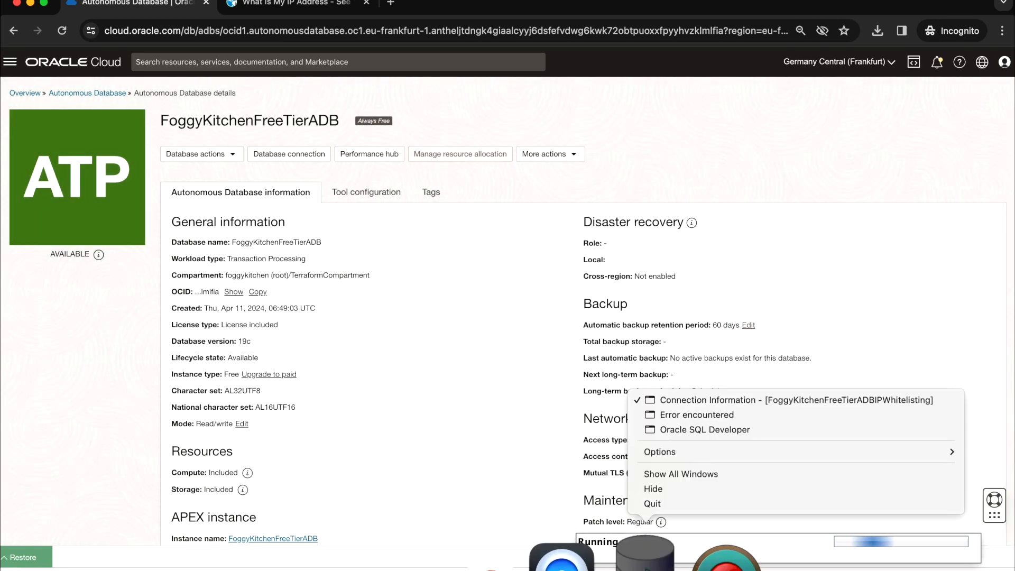
left_click(686, 400)
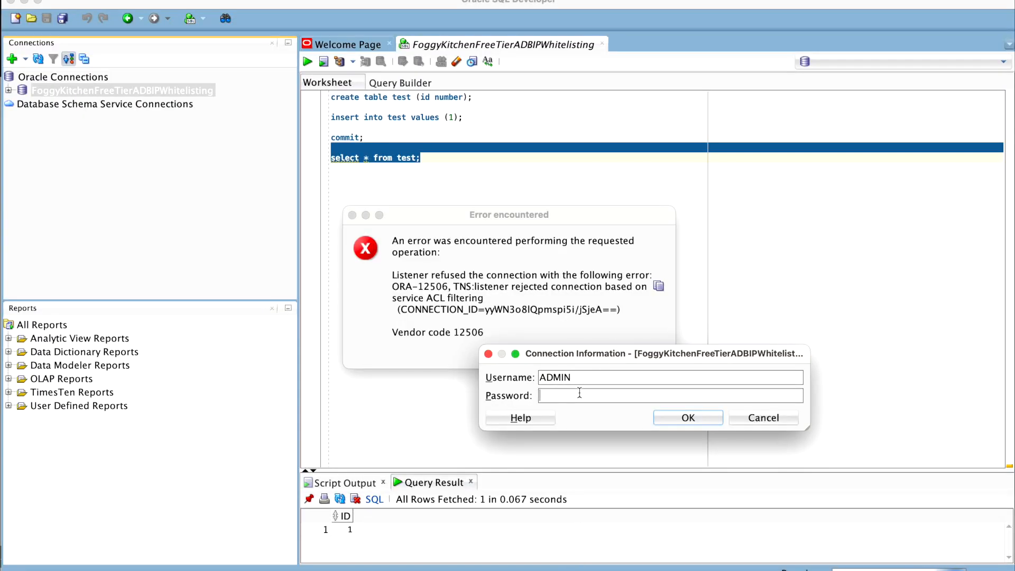
key("super+v")
left_click(703, 423)
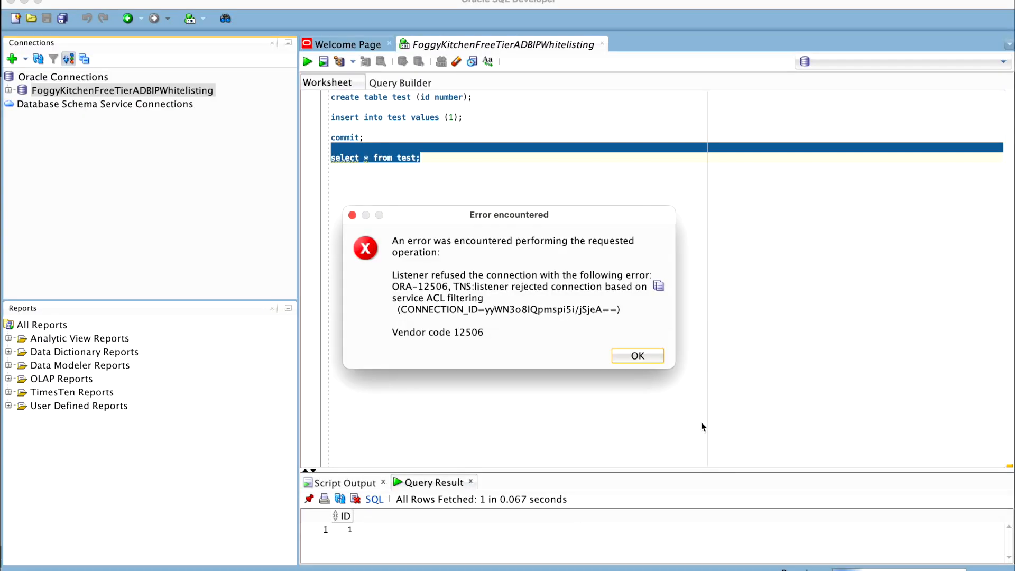
left_click(633, 355)
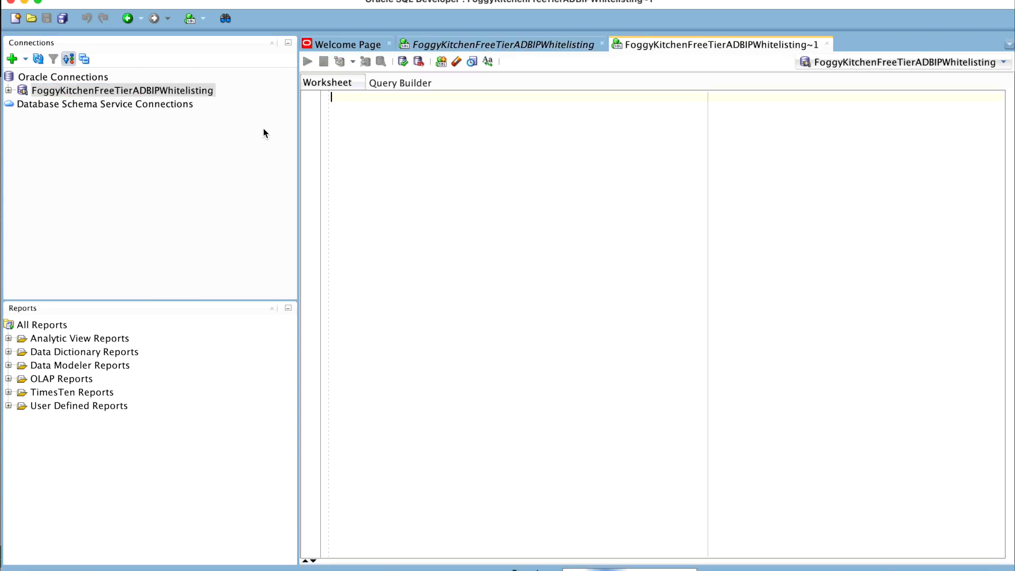
Step: Expand the FoggyKitchenFreeTierADBIPWhitelisting connection's tables and open the TEST table to examine its columns
left_click(8, 91)
left_click(23, 89)
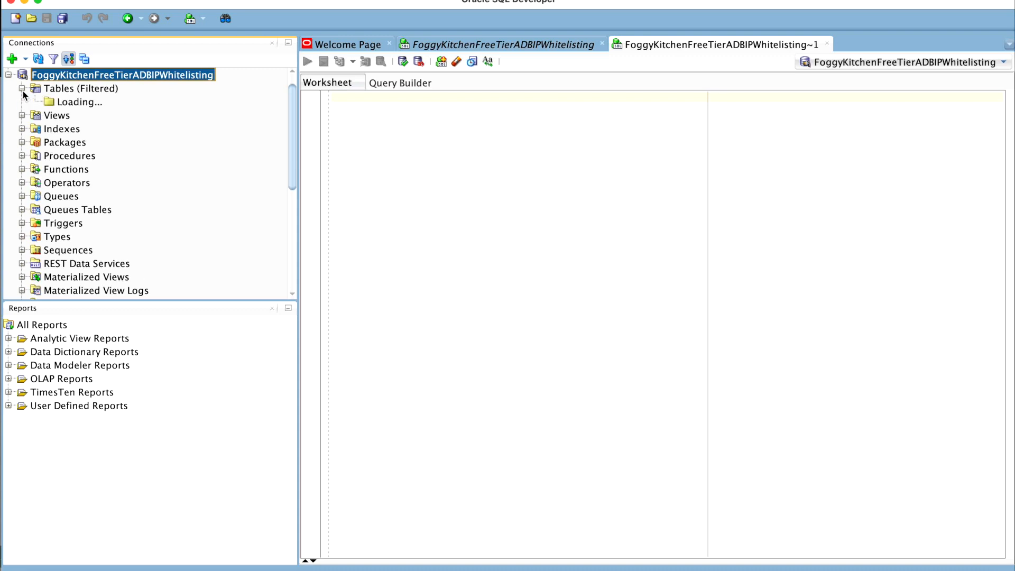
left_click(69, 102)
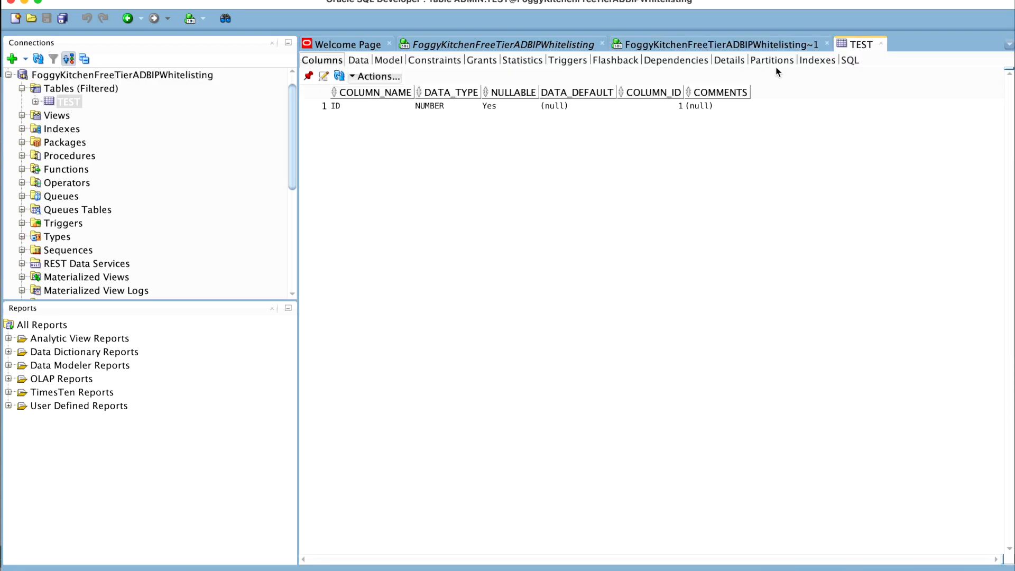
Step: Close the TEST table view and run the query "select * from test;" in the FoggyKitchenFreeTierADBIPWhitelisting worksheet
left_click(880, 43)
type("sel")
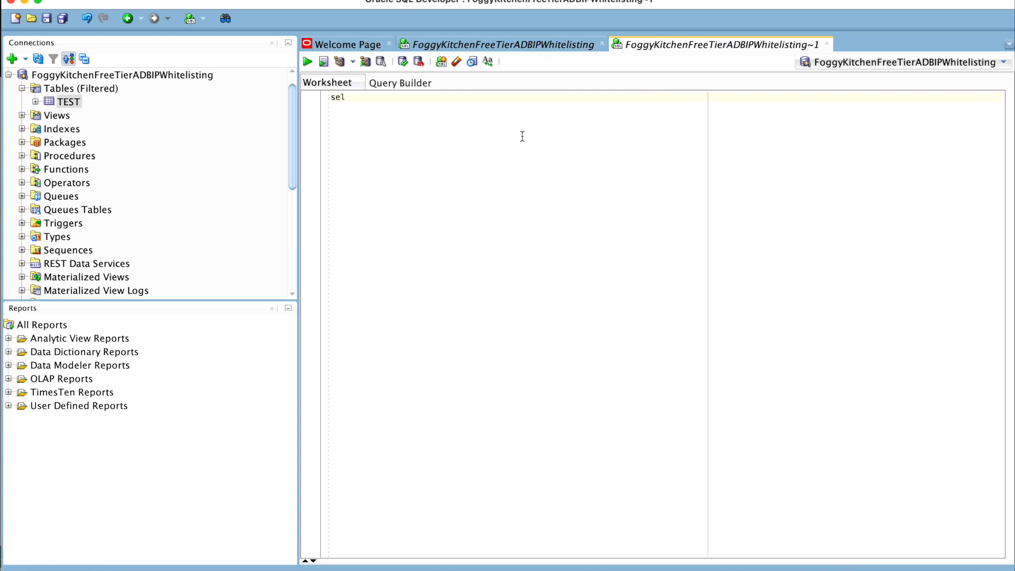
type("ect * from test;")
key("super+a")
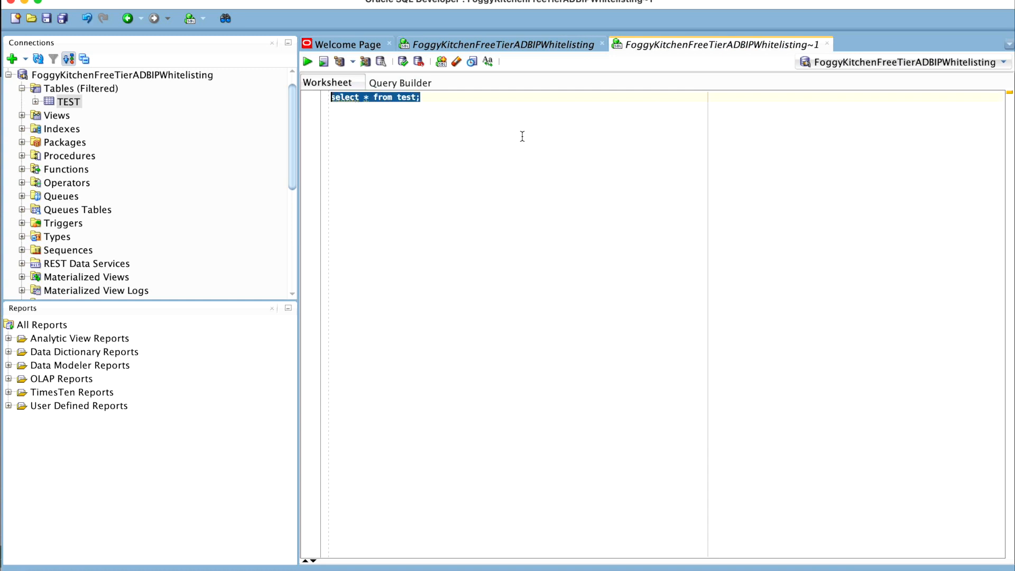
left_click(307, 63)
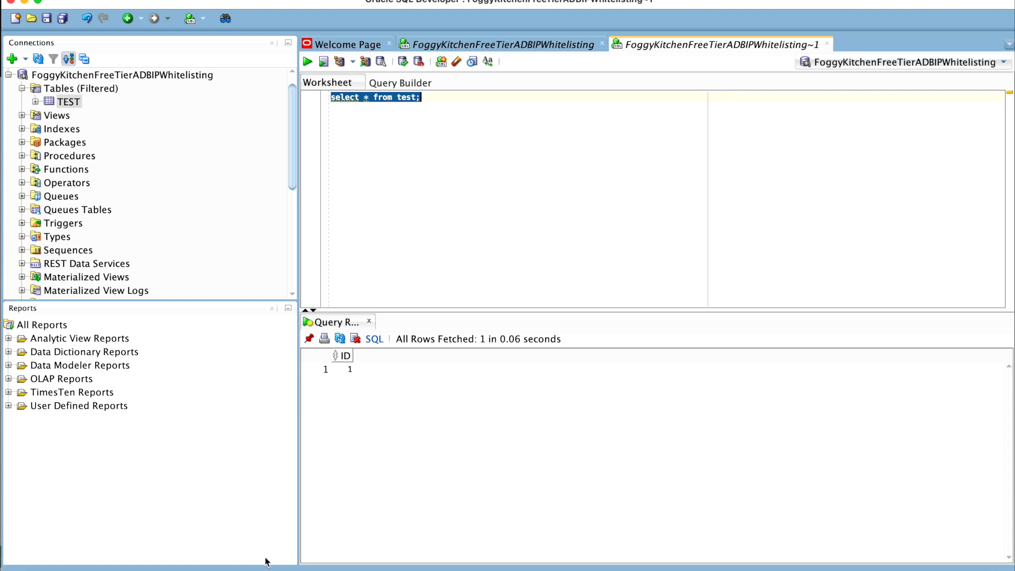
Step: Switch to the Oracle Cloud browser window, restore the Code Editor and run "terraform destroy" in the lesson2_free_tier_adb_with_ip_whitelisting terminal
right_click(296, 557)
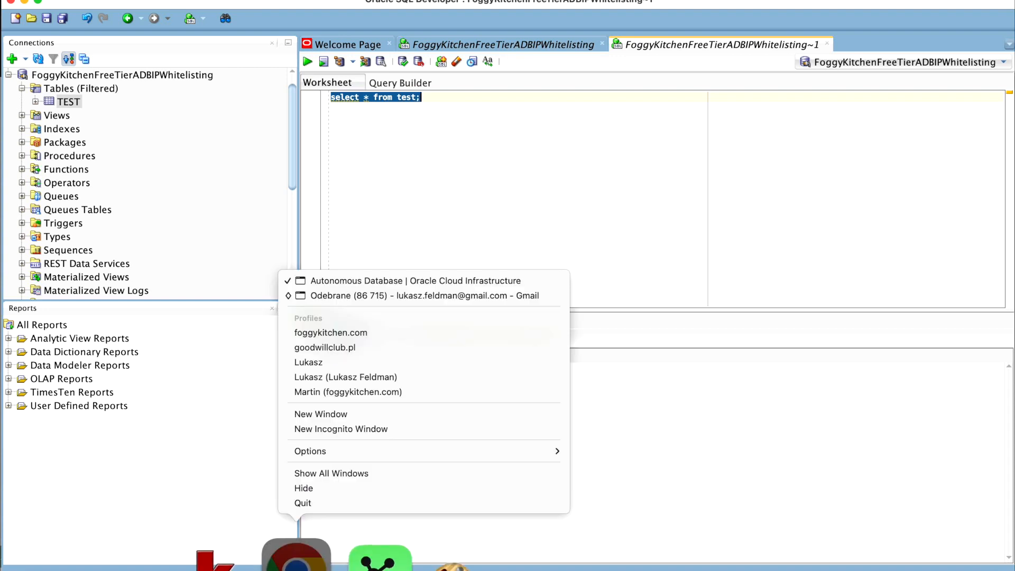
left_click(371, 281)
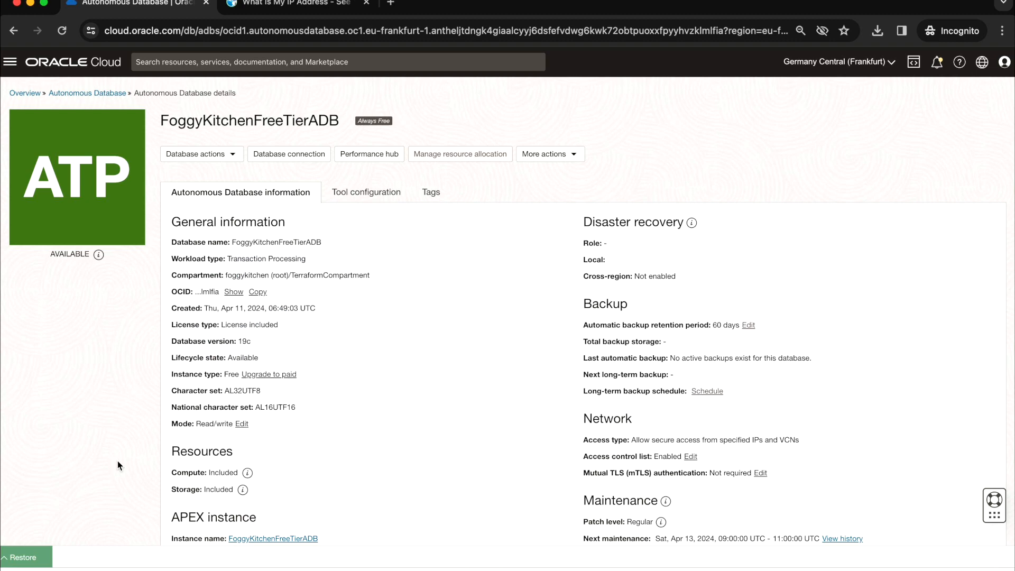
left_click(21, 557)
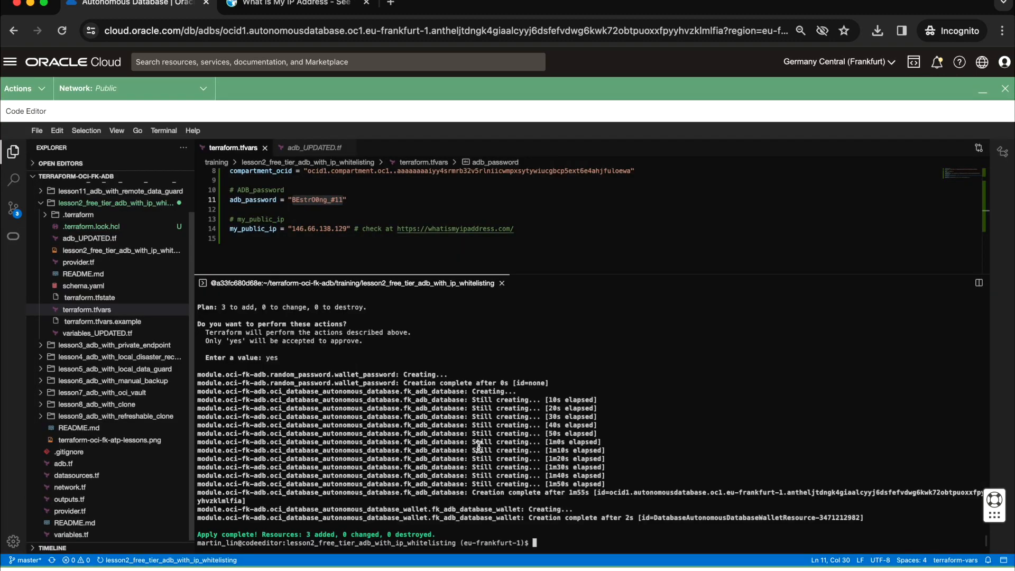
type("terraform destroy")
key("Return")
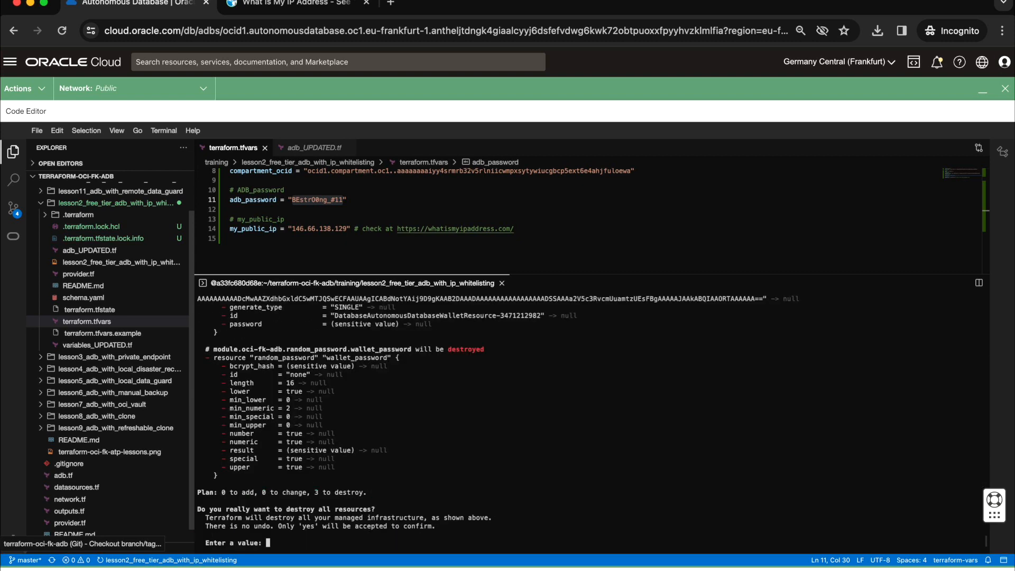
Step: Check the destroy plan's resource summary and approve destroying all the Terraform-managed resources with "yes"
type("yes")
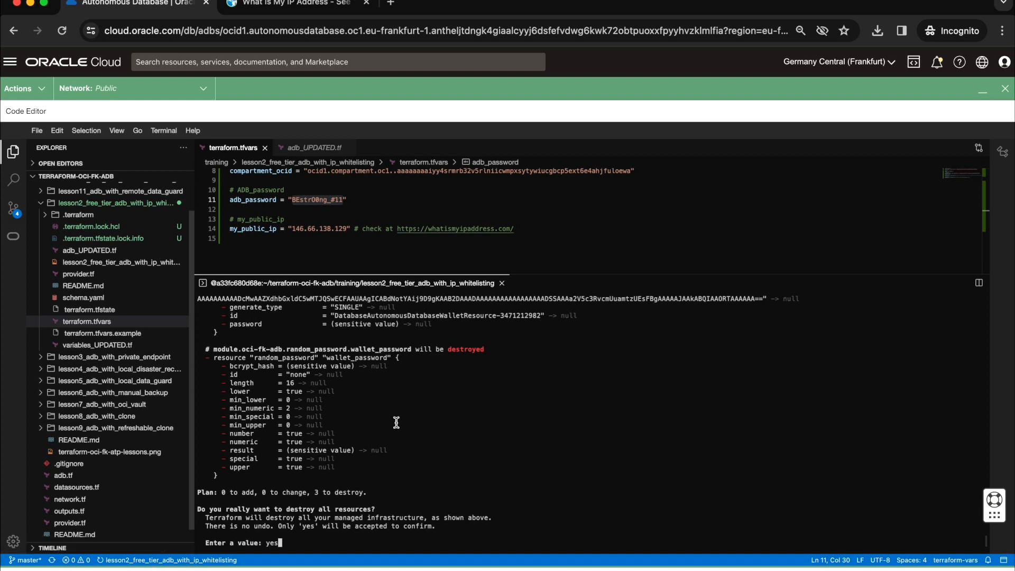
left_click_drag(314, 492, 374, 492)
key("Return")
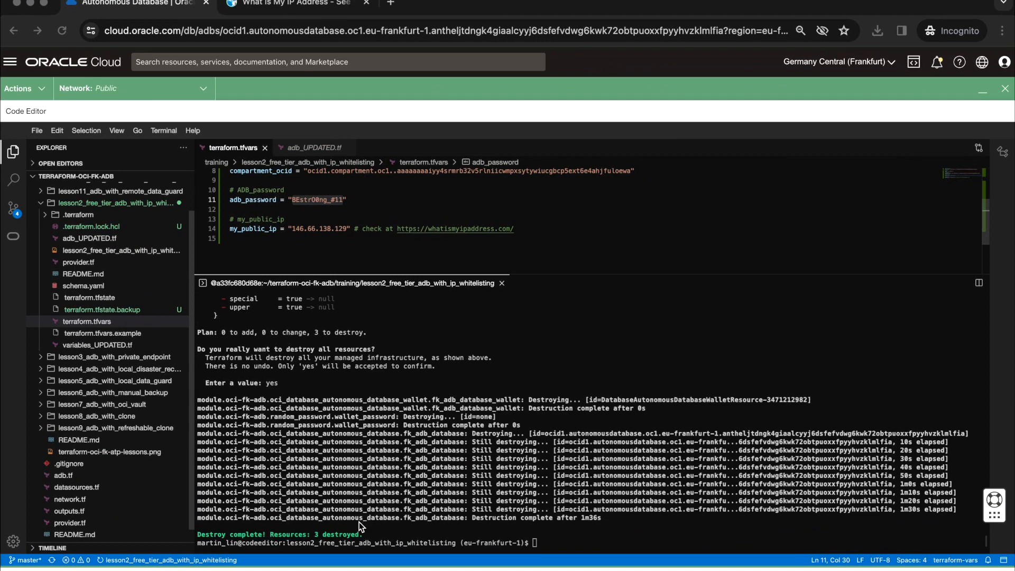
Step: Minimize the Code Editor and open the Autonomous Databases list to check the state of FoggyKitchenFreeTierADB
left_click(982, 91)
left_click(102, 93)
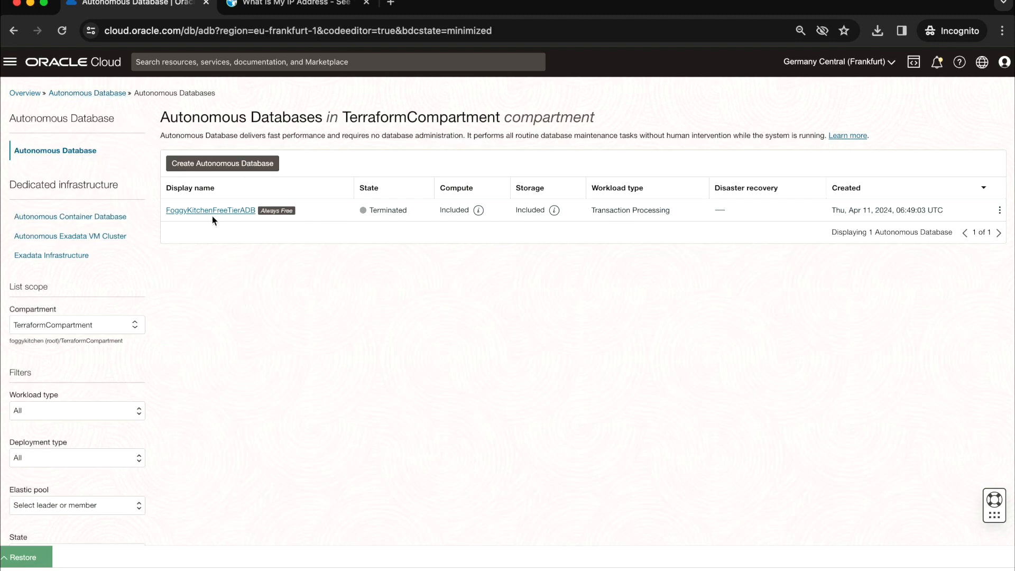